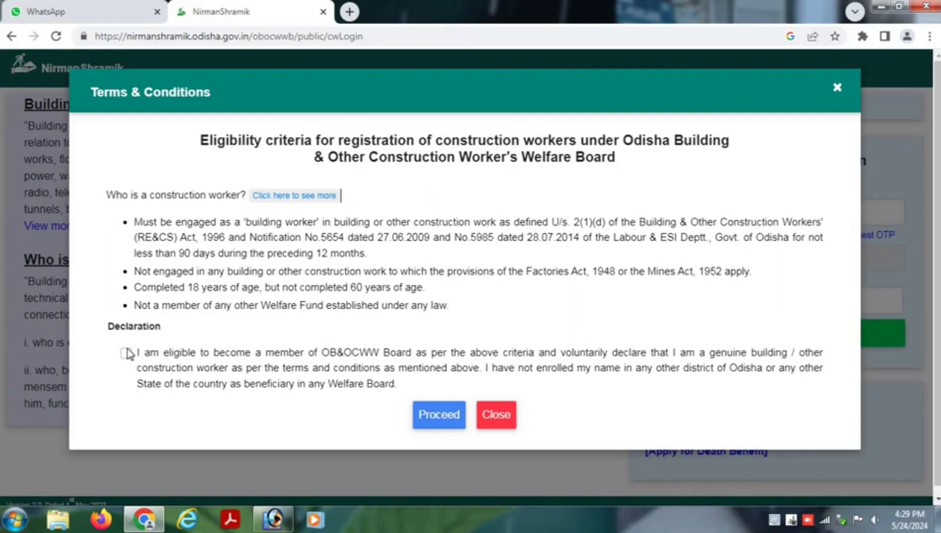
- Accept the eligibility declaration and proceed to the blank One Time Registration form
click(127, 354)
click(451, 433)
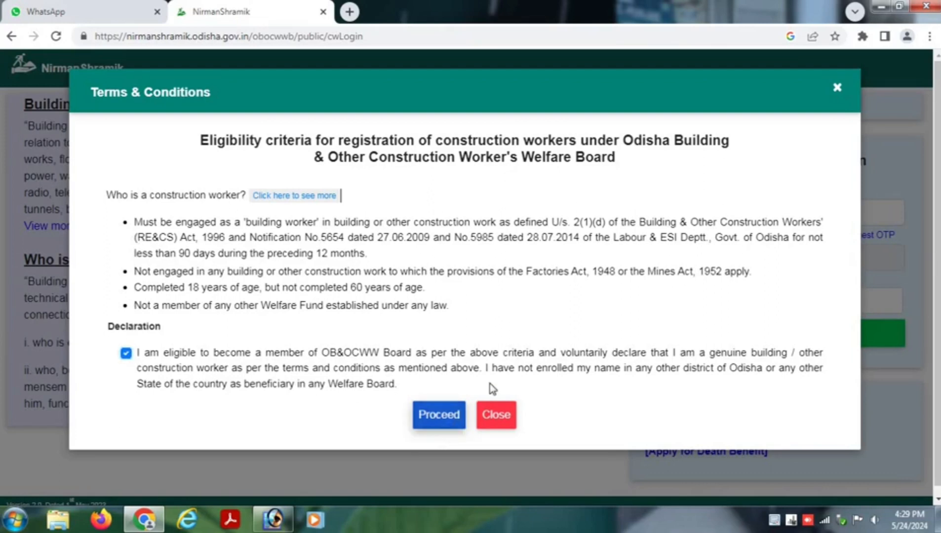
click(178, 186)
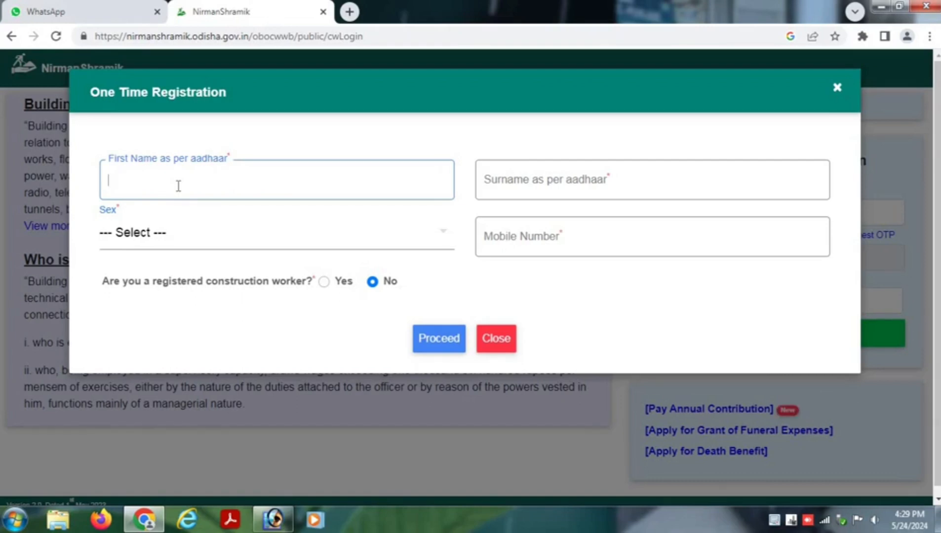
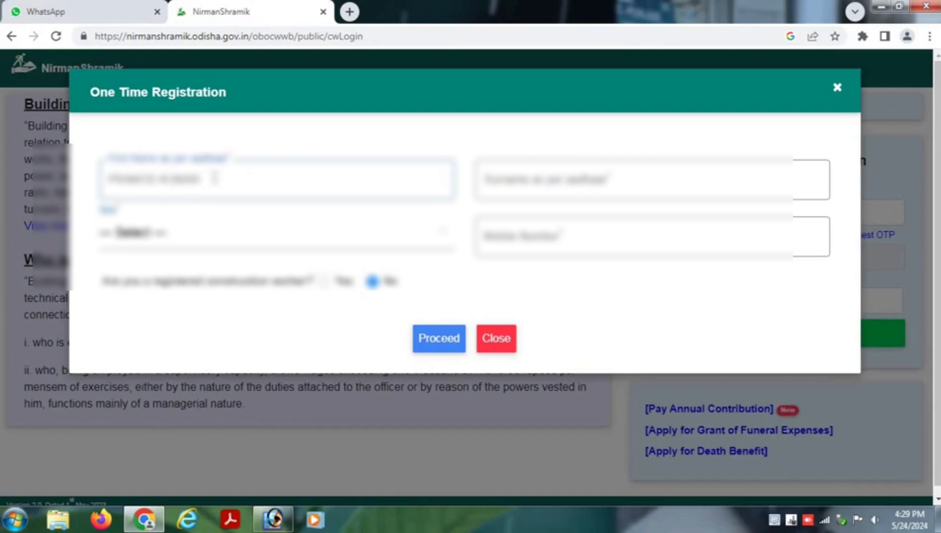
- Enter the worker's first name and surname, and select Male as the sex
key(Tab)
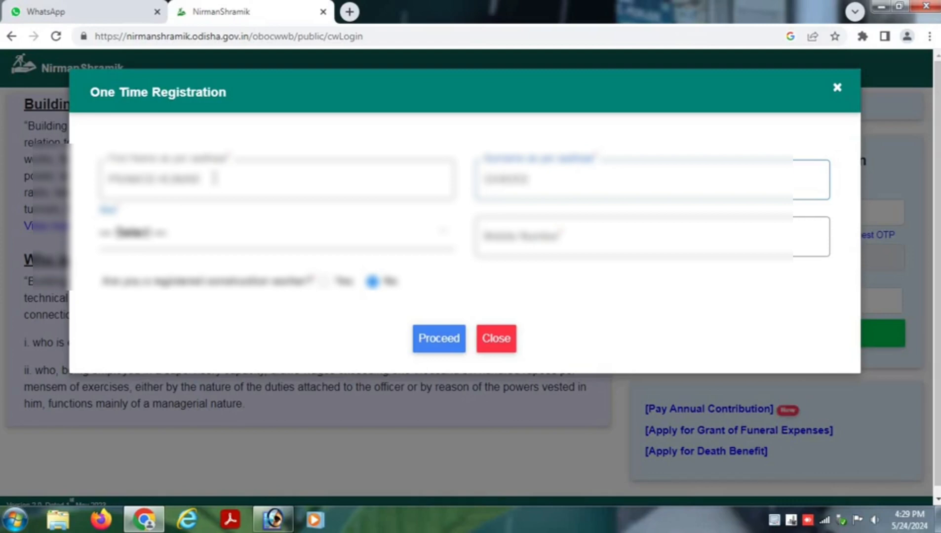
click(161, 234)
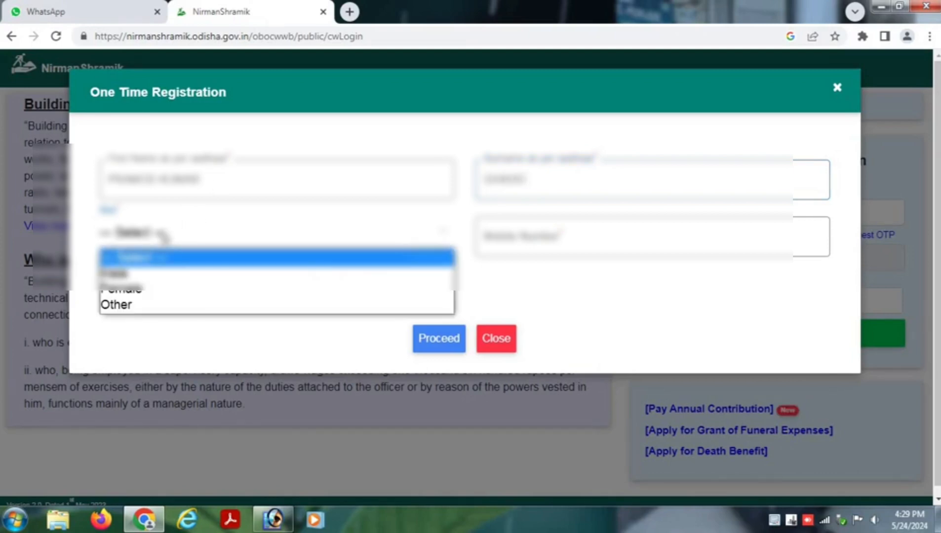
click(141, 270)
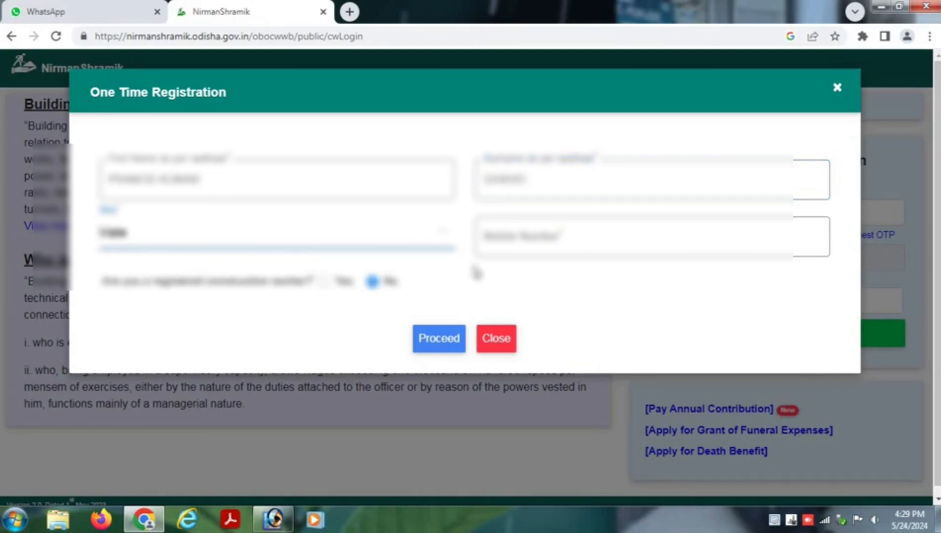
- Enter the worker's mobile number and submit the details to receive an OTP
drag(96, 286, 309, 282)
click(304, 319)
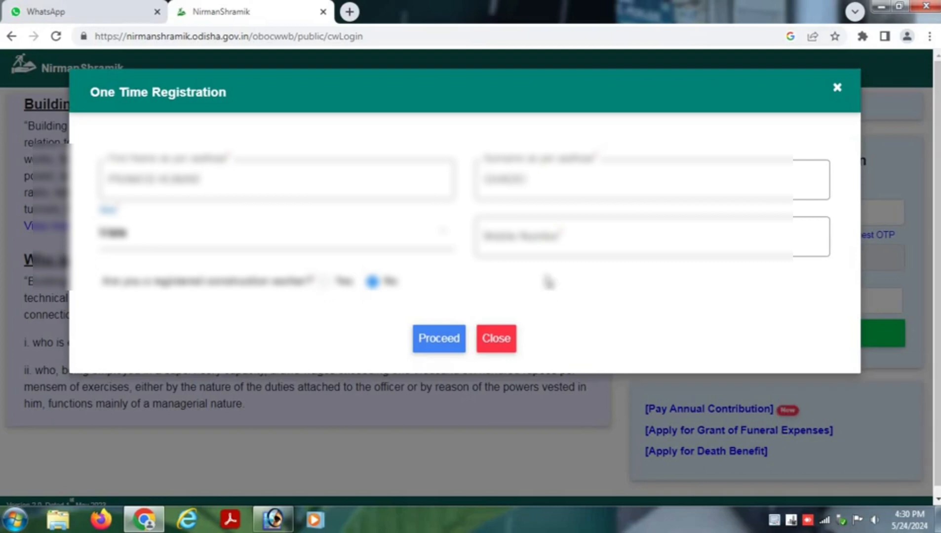
click(524, 235)
click(524, 234)
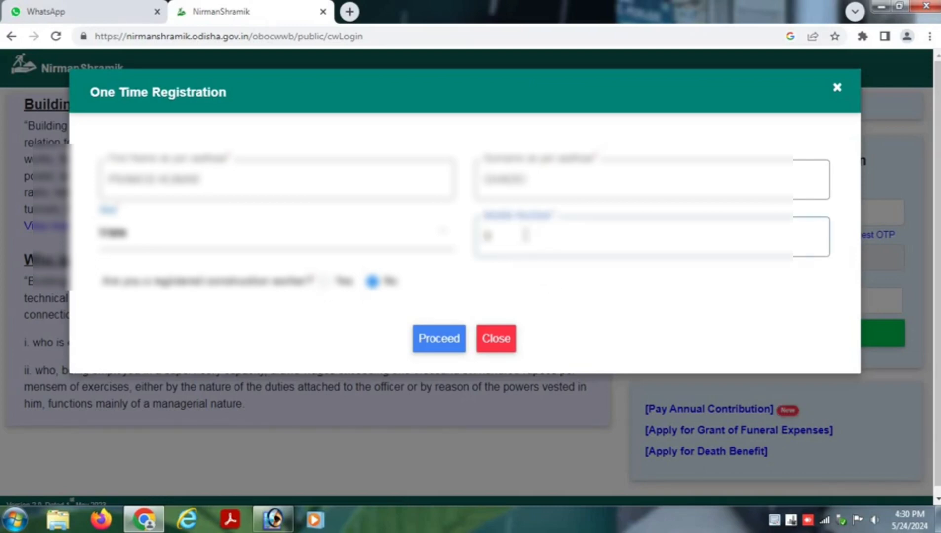
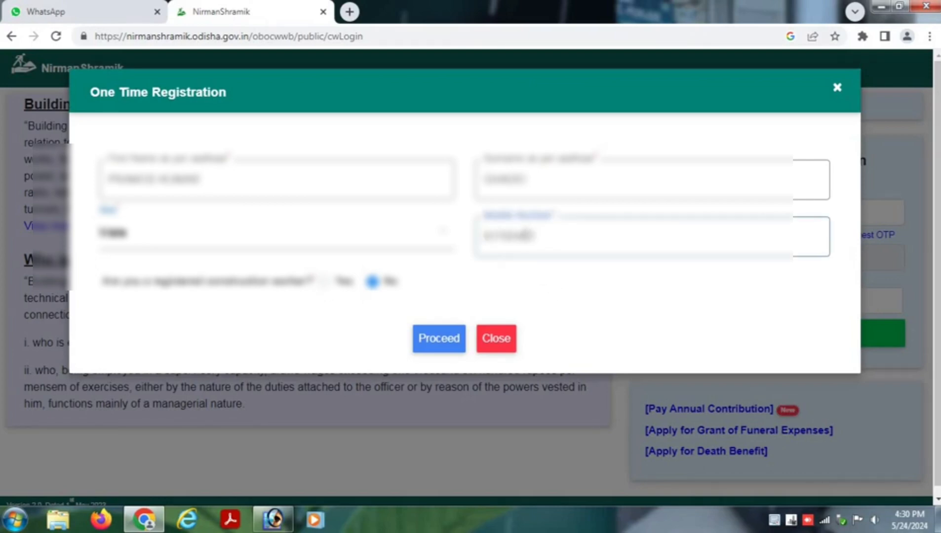
click(439, 344)
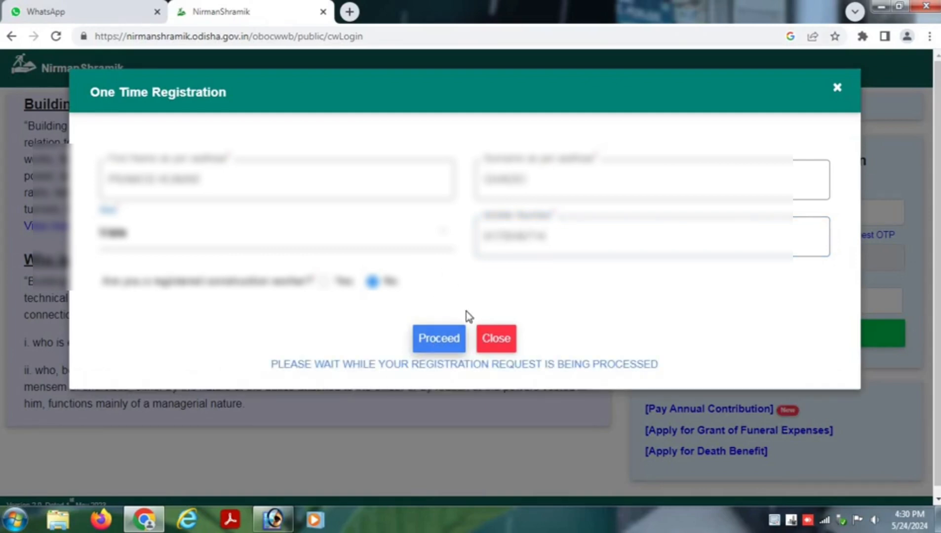
click(140, 326)
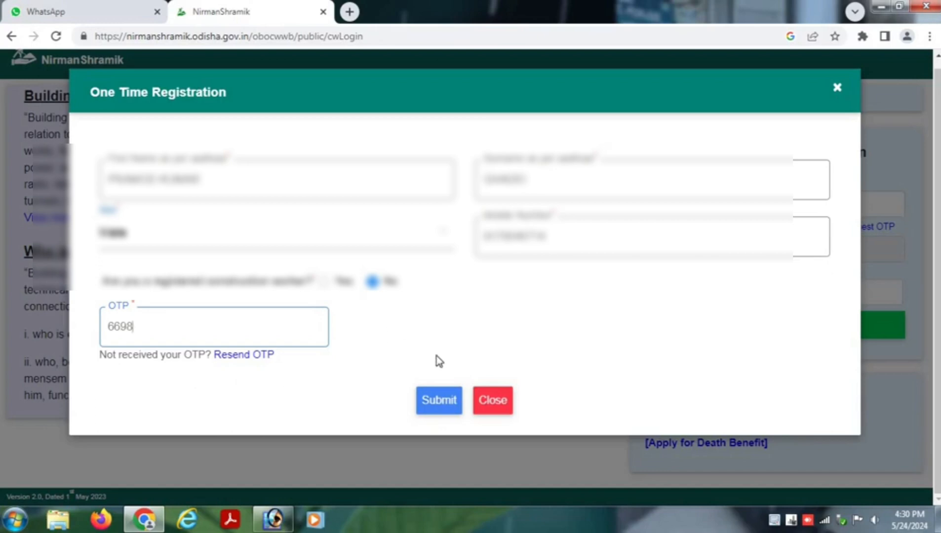
- Submit the OTP to create the account and copy the new username from the success message
click(441, 408)
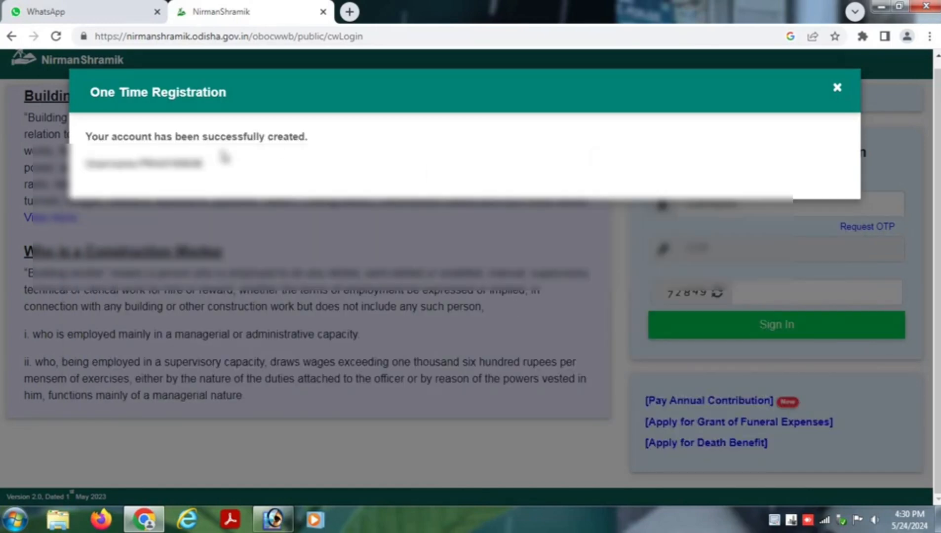
drag(203, 166, 140, 165)
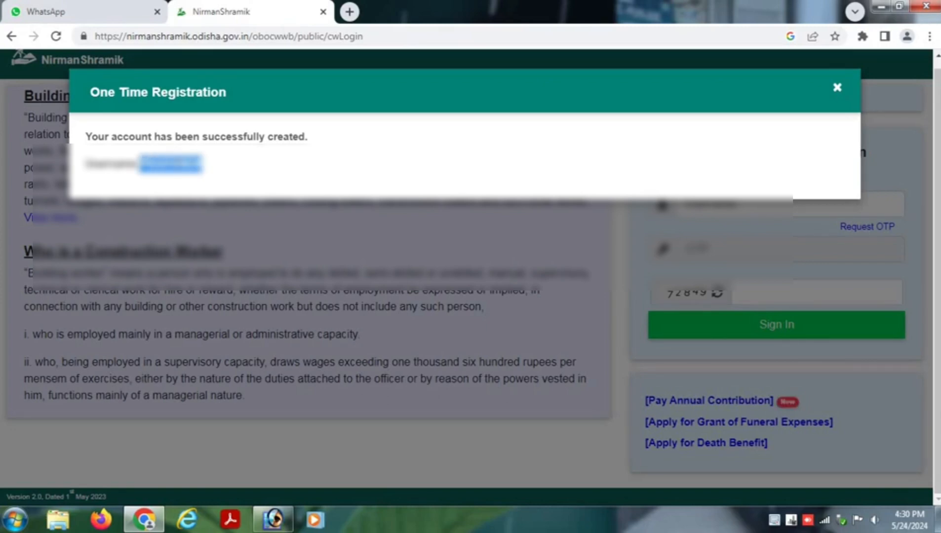
right_click(178, 165)
click(198, 179)
- Close the success message, paste the new username into the login, and request an OTP
click(837, 88)
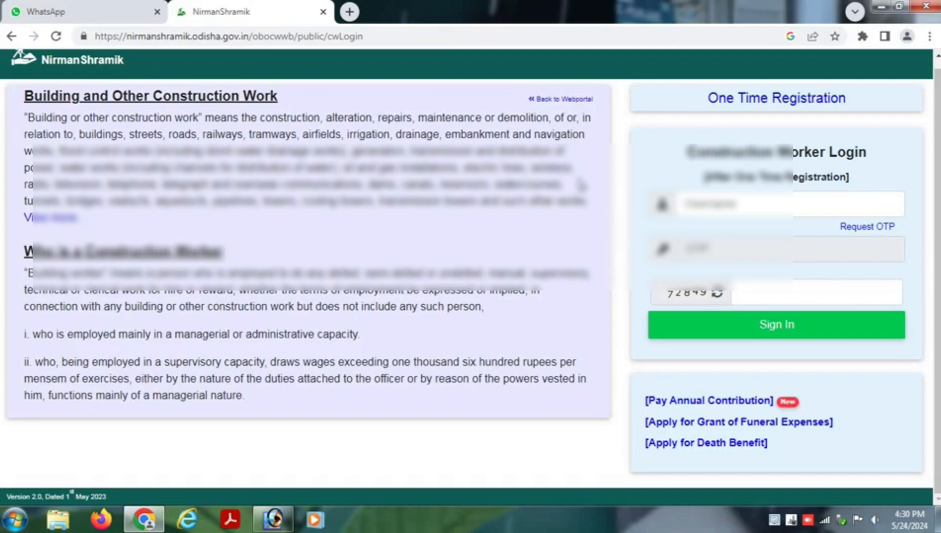
click(689, 202)
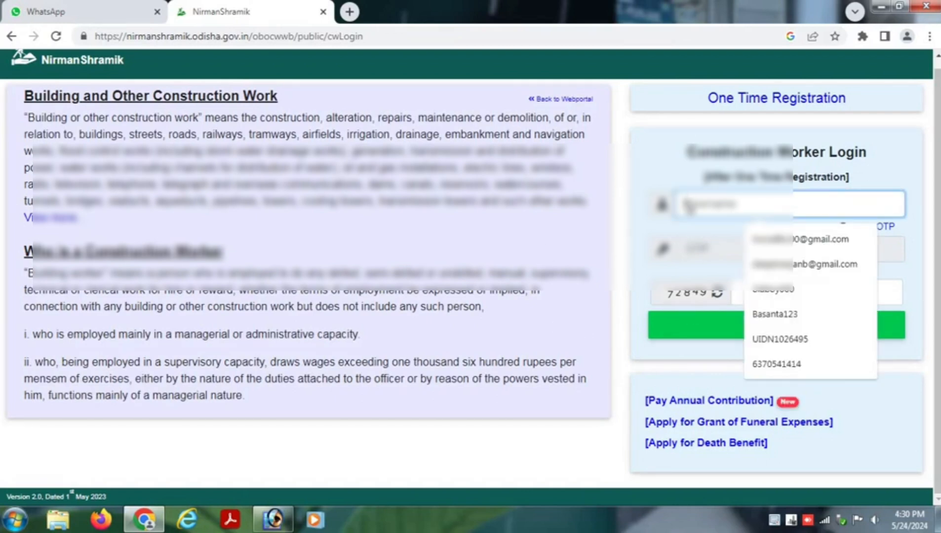
right_click(687, 204)
click(722, 287)
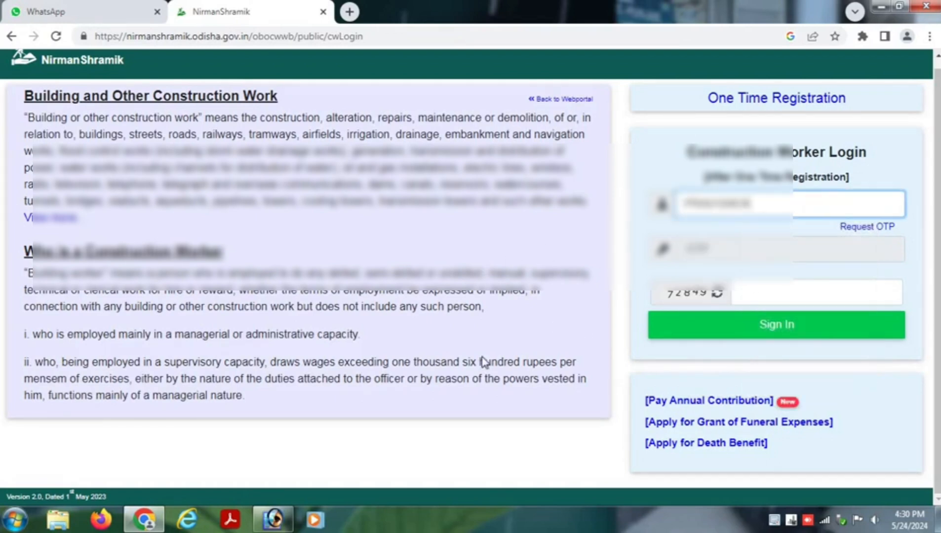
click(865, 228)
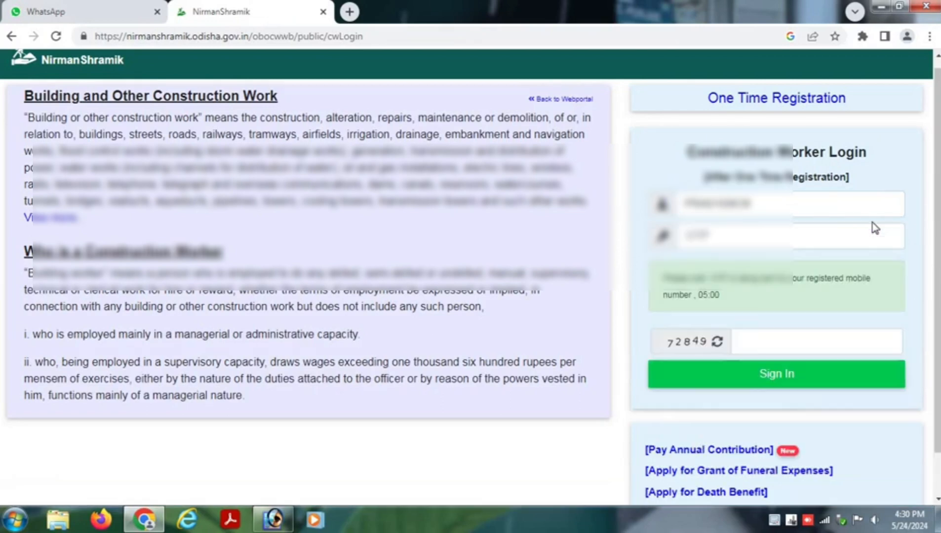
- Enter the login OTP and the captcha, then sign in
click(749, 337)
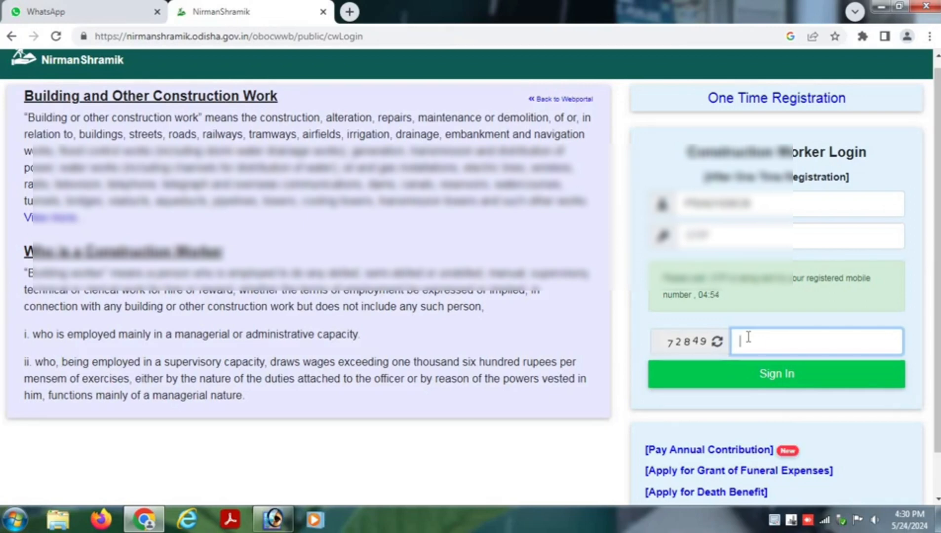
scroll(749, 337, up, 1)
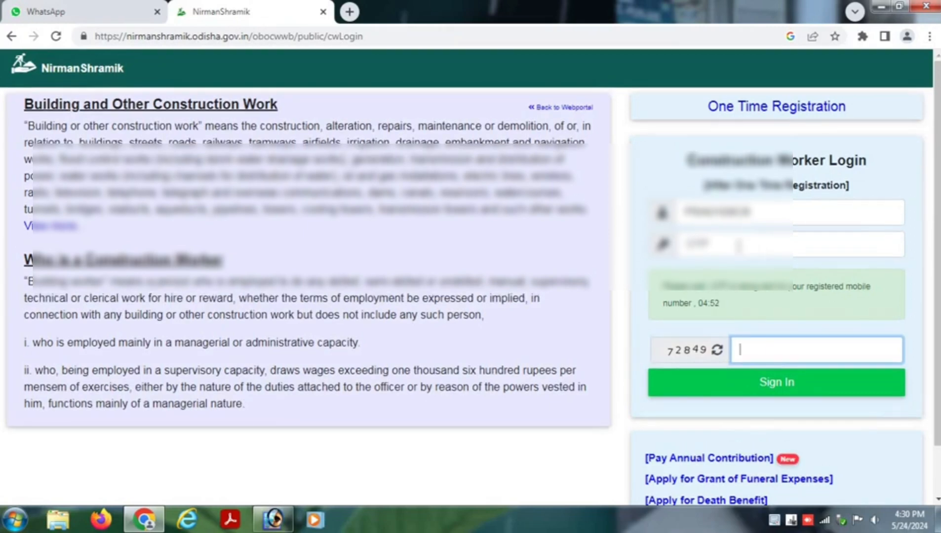
click(736, 243)
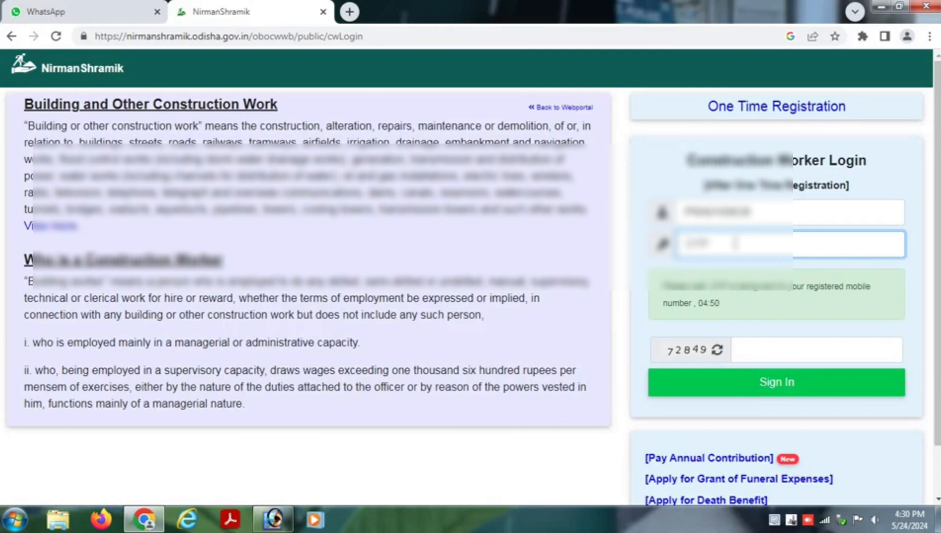
text(40)
click(754, 357)
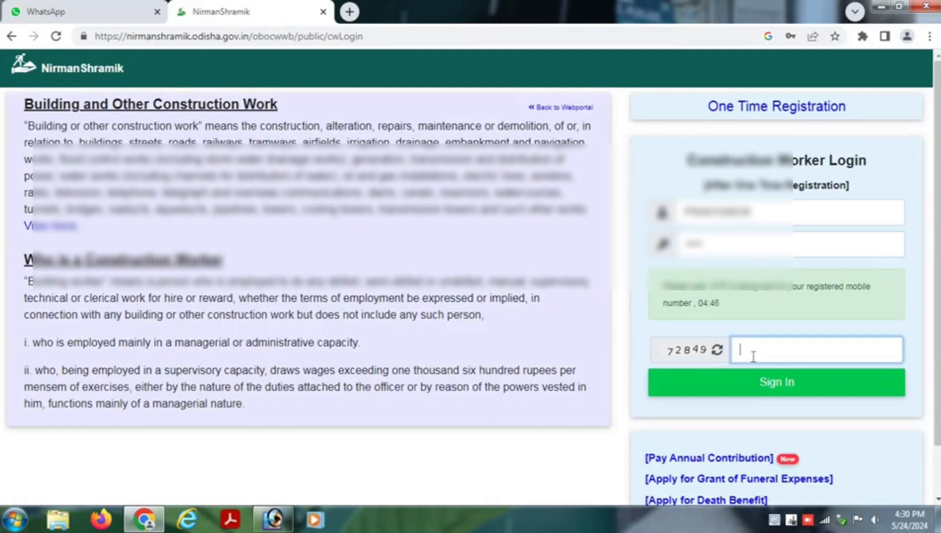
click(786, 391)
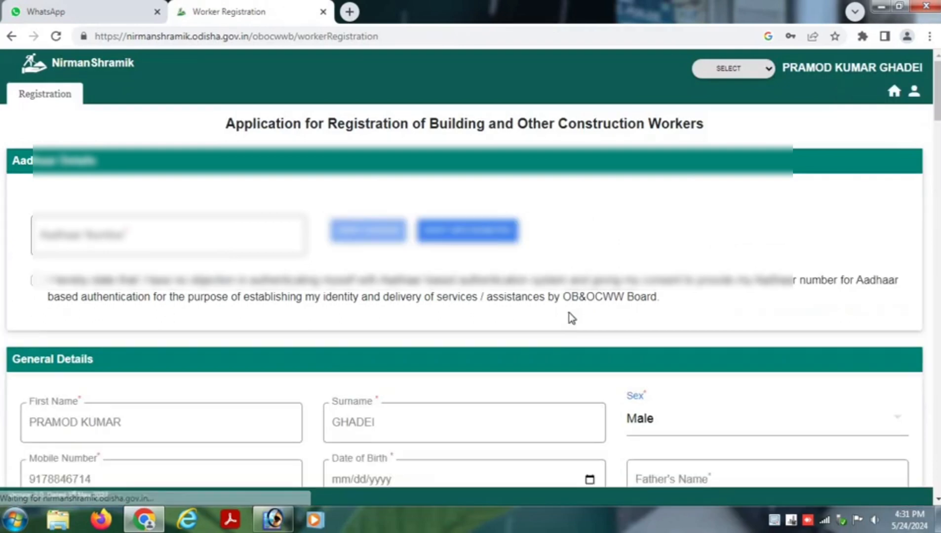
- Tick the Aadhaar authentication consent declaration
click(52, 241)
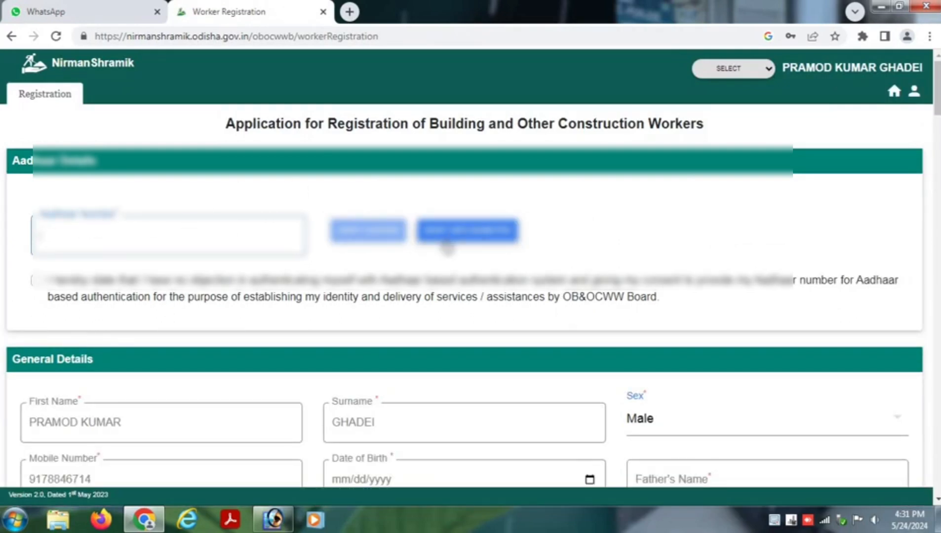
click(37, 281)
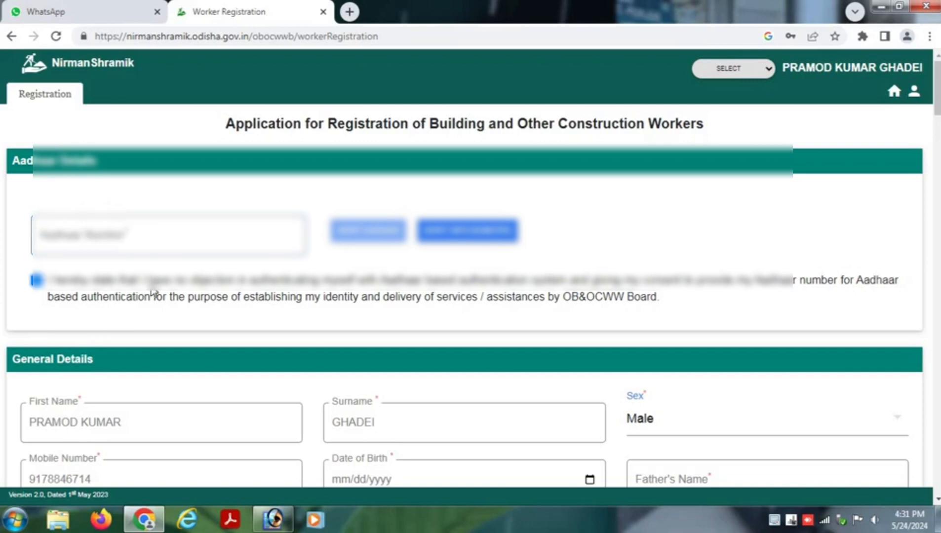
scroll(158, 294, down, 3)
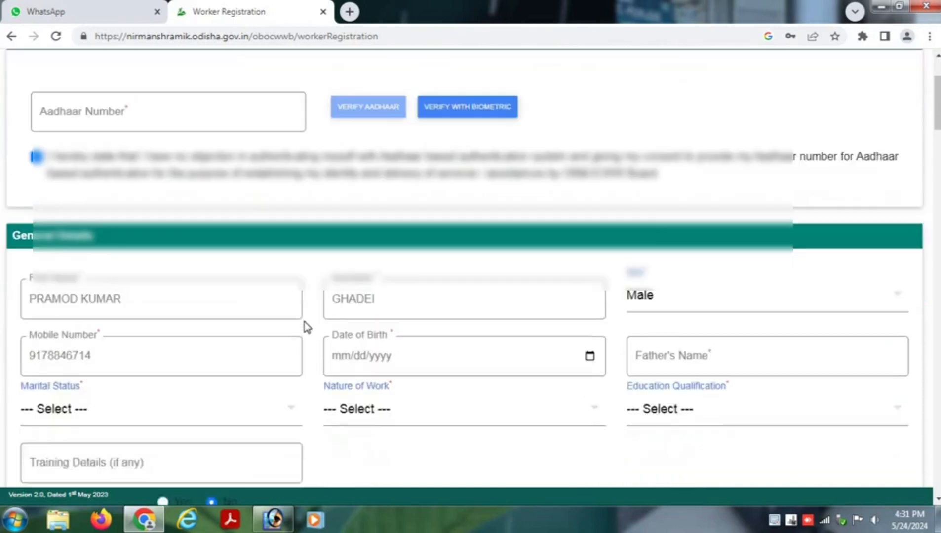
scroll(322, 320, down, 1)
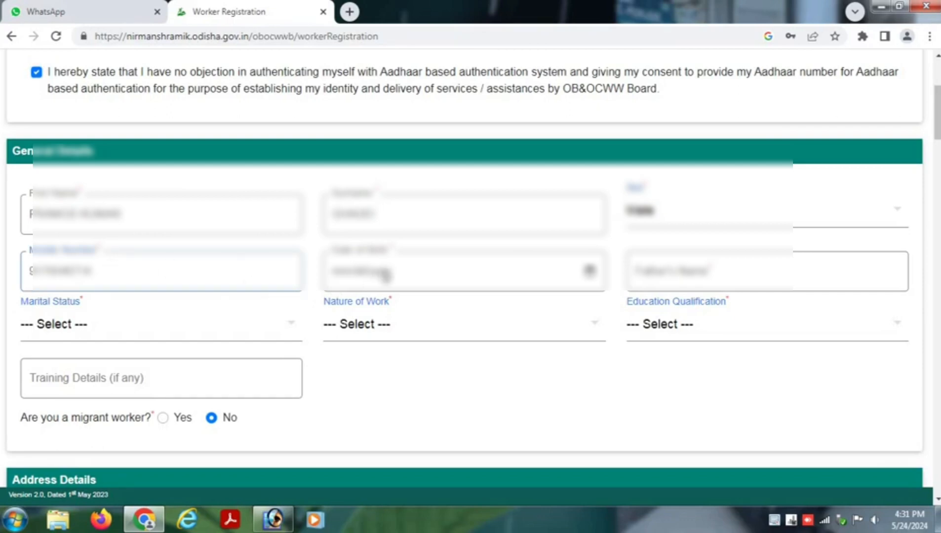
- Open Date of Birth, Marital Status, Nature of Work and Education Qualification without choosing values
click(381, 271)
click(589, 271)
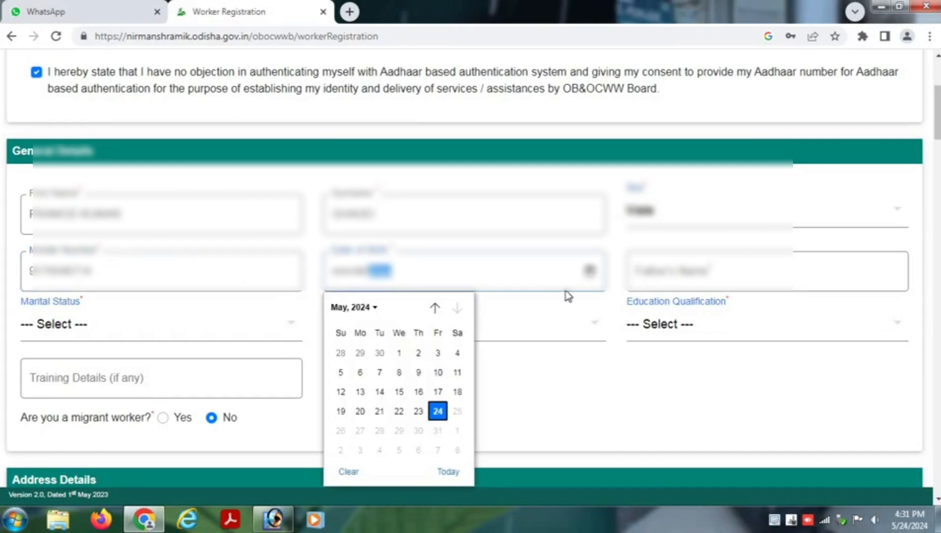
click(655, 286)
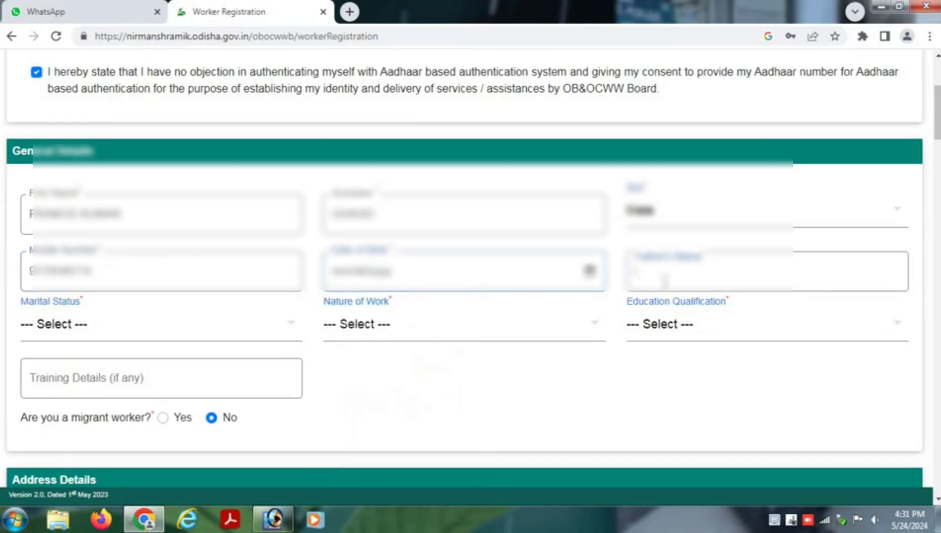
click(102, 335)
click(372, 359)
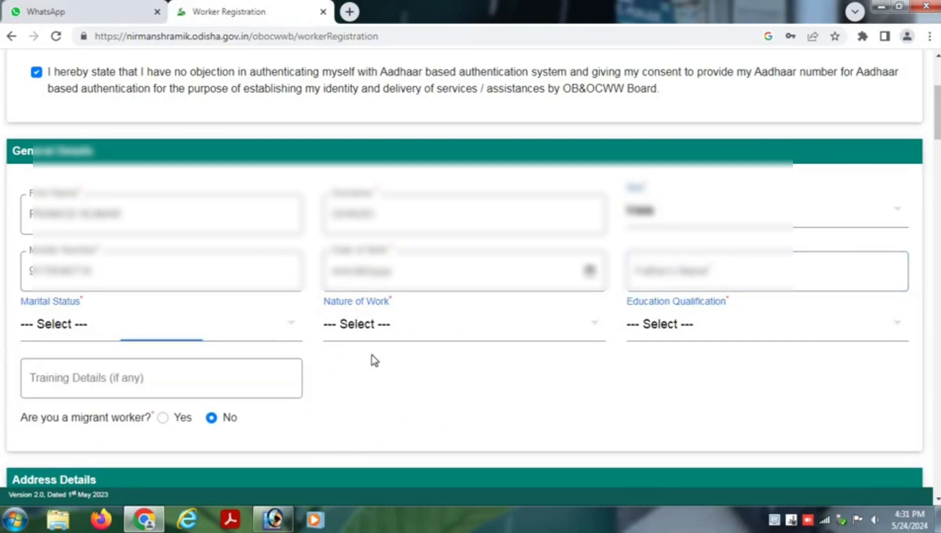
click(386, 334)
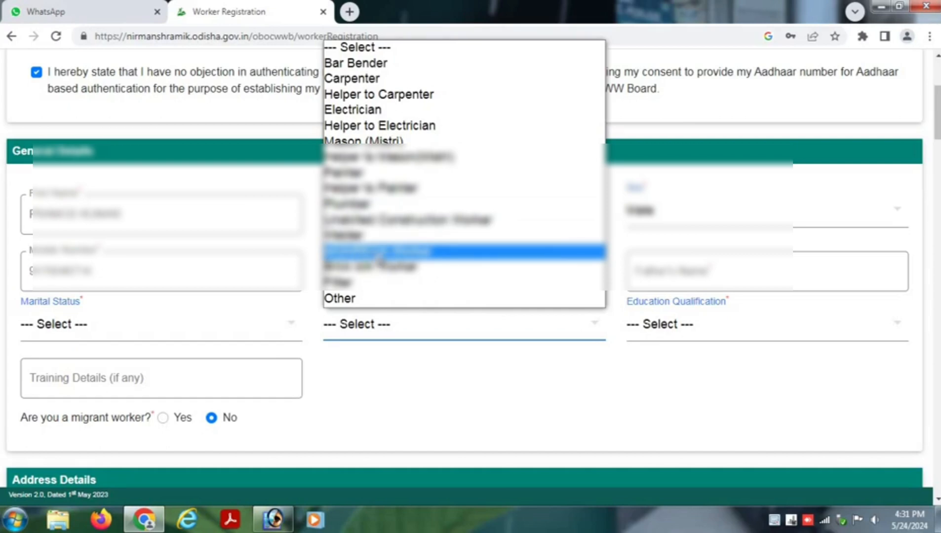
click(410, 366)
click(692, 331)
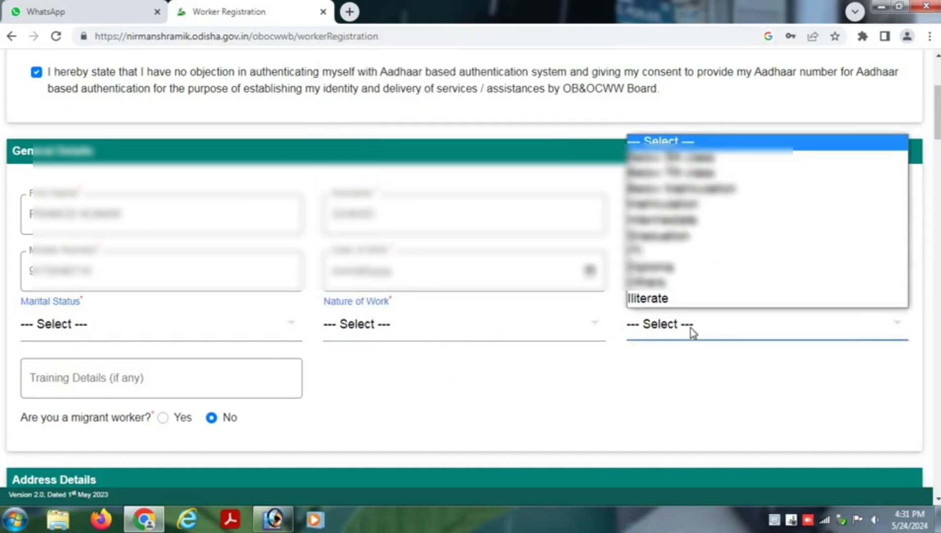
click(482, 404)
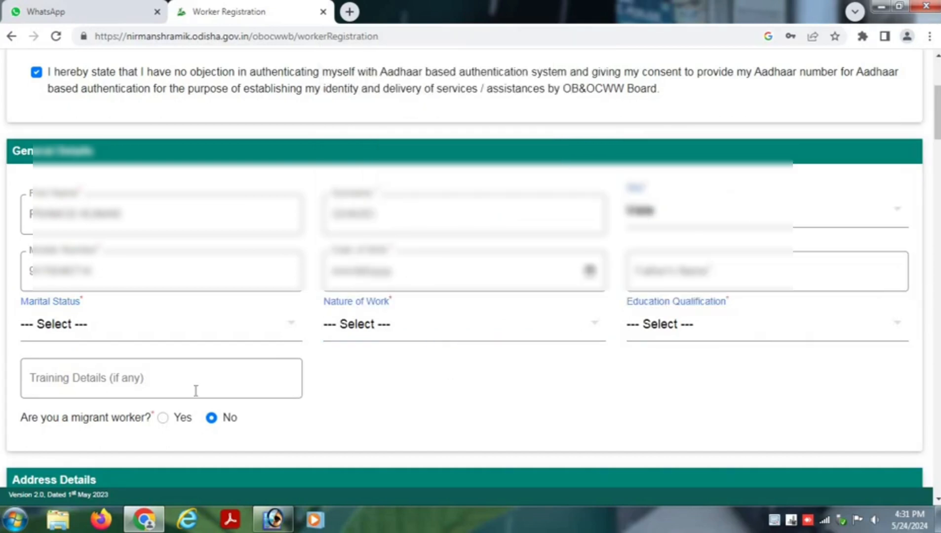
click(86, 385)
- Go through the permanent address State, District and Block lists, leaving them unselected
scroll(157, 388, down, 4)
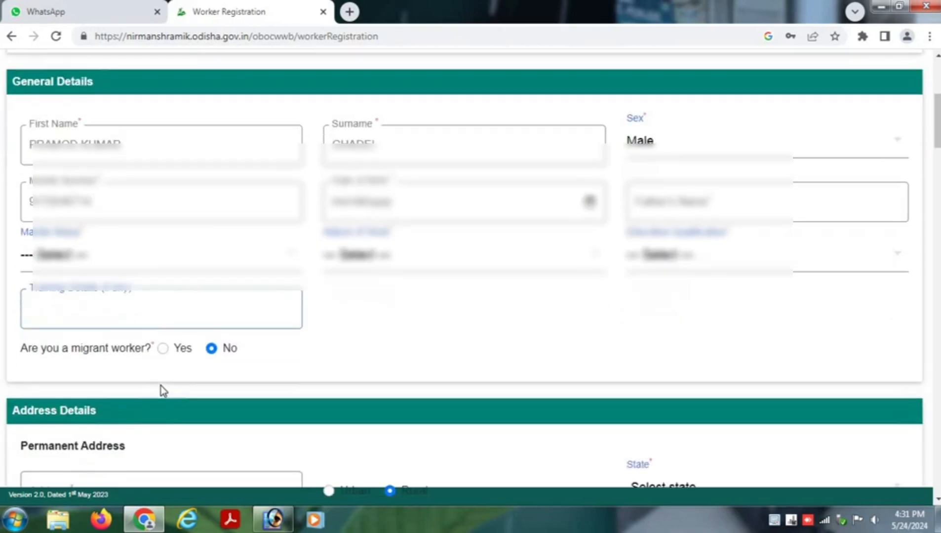
click(64, 355)
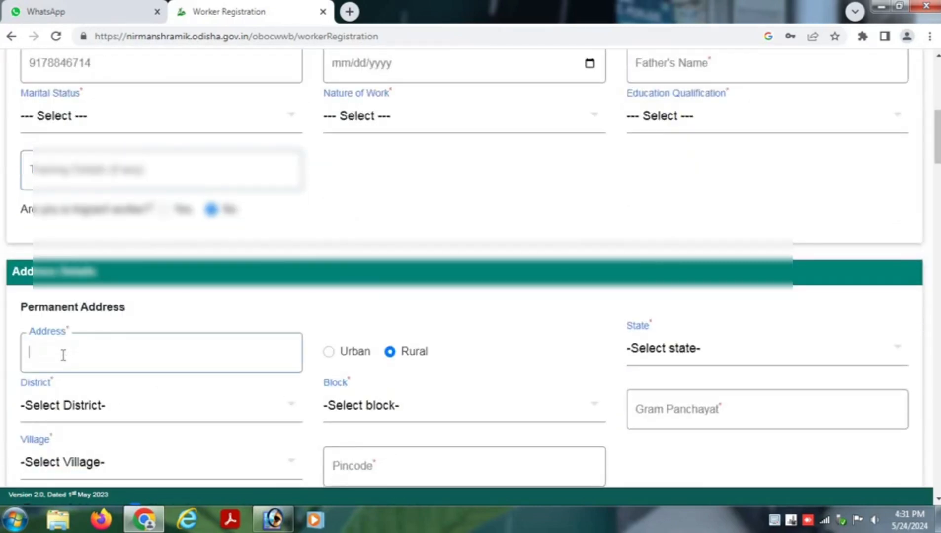
scroll(69, 352, down, 1)
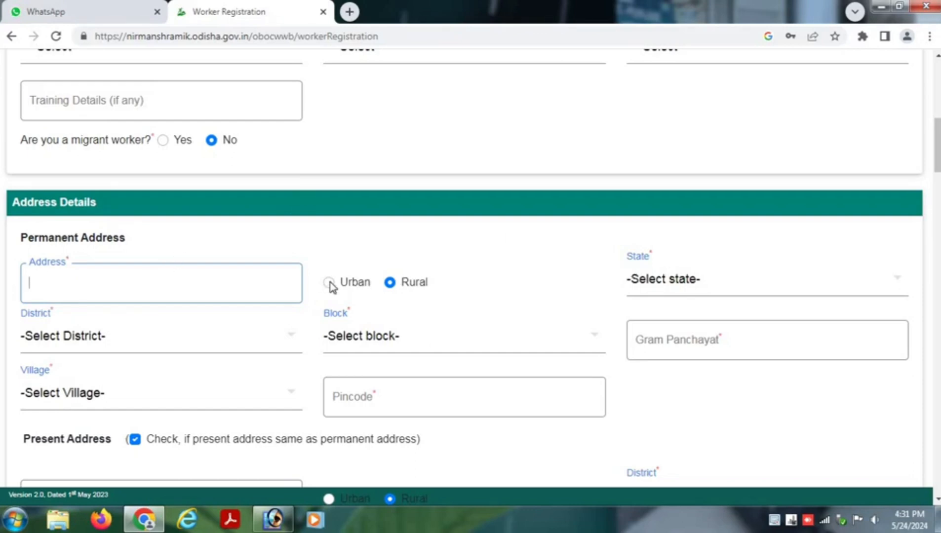
click(697, 287)
scroll(689, 136, down, 5)
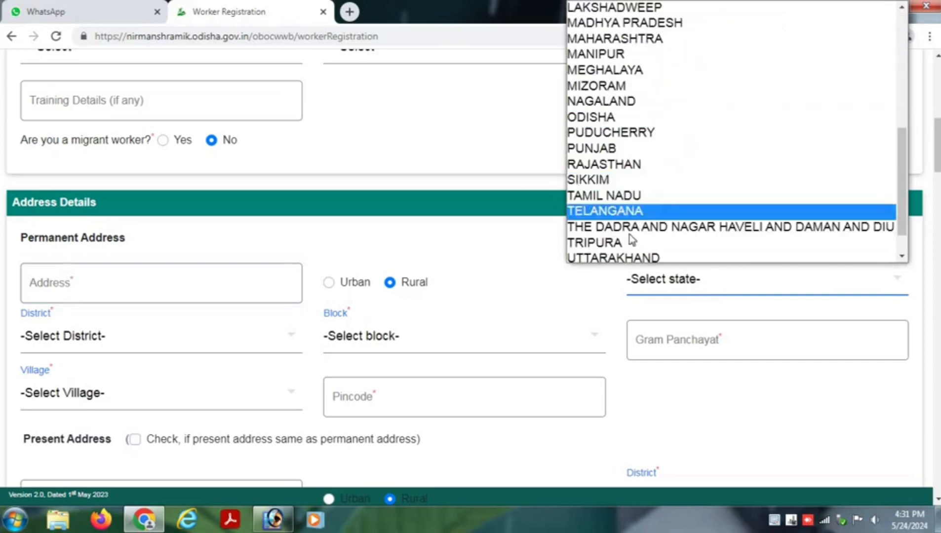
click(526, 270)
click(113, 345)
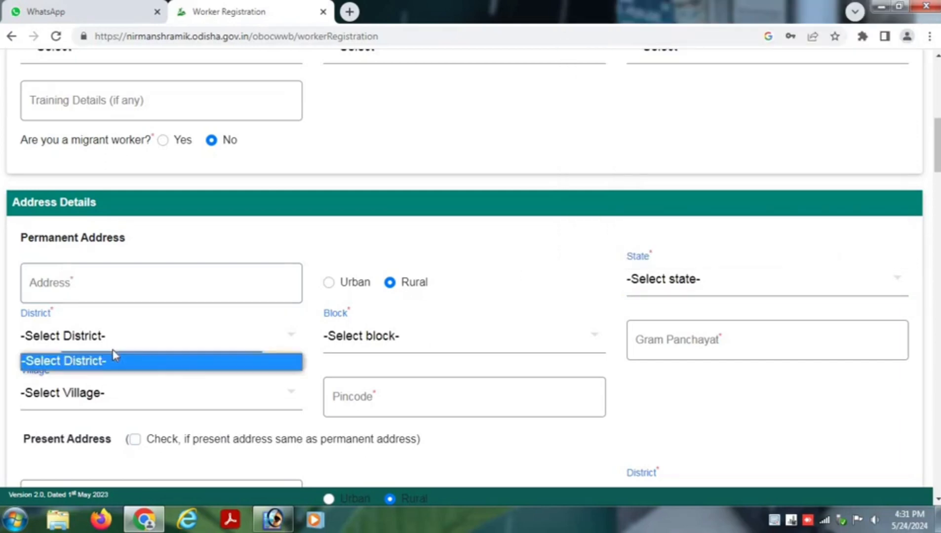
click(253, 386)
click(391, 332)
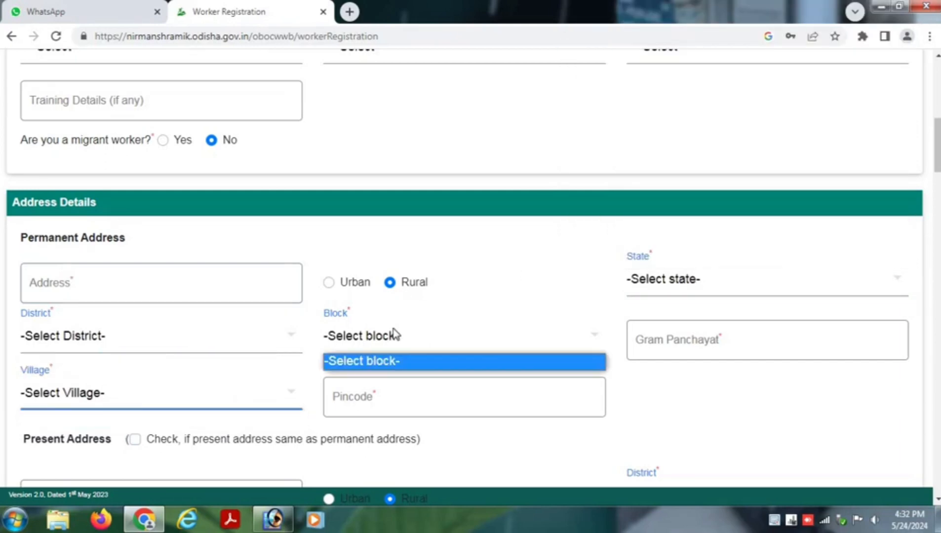
click(706, 369)
- Skip Gram Panchayat, Village and pincode, then mark present address same as permanent
click(693, 341)
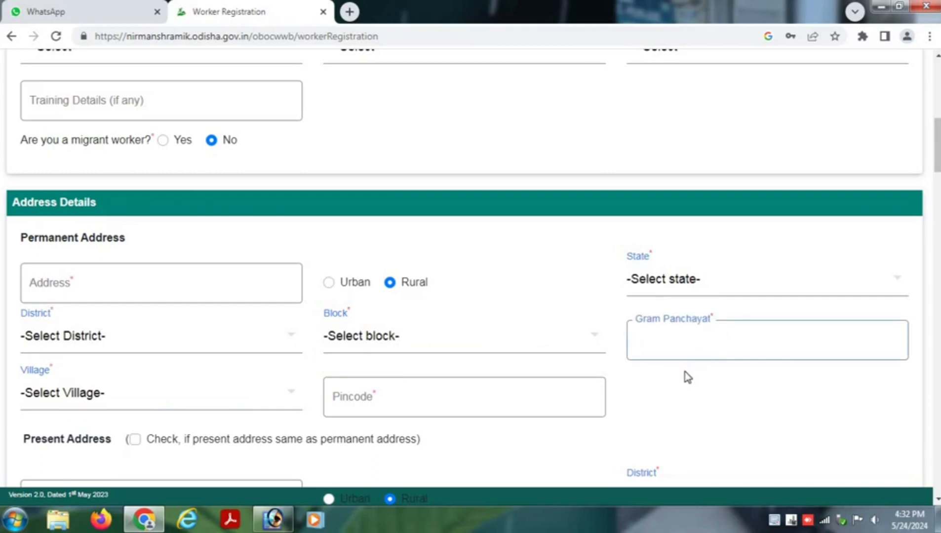
scroll(684, 379, down, 2)
click(69, 326)
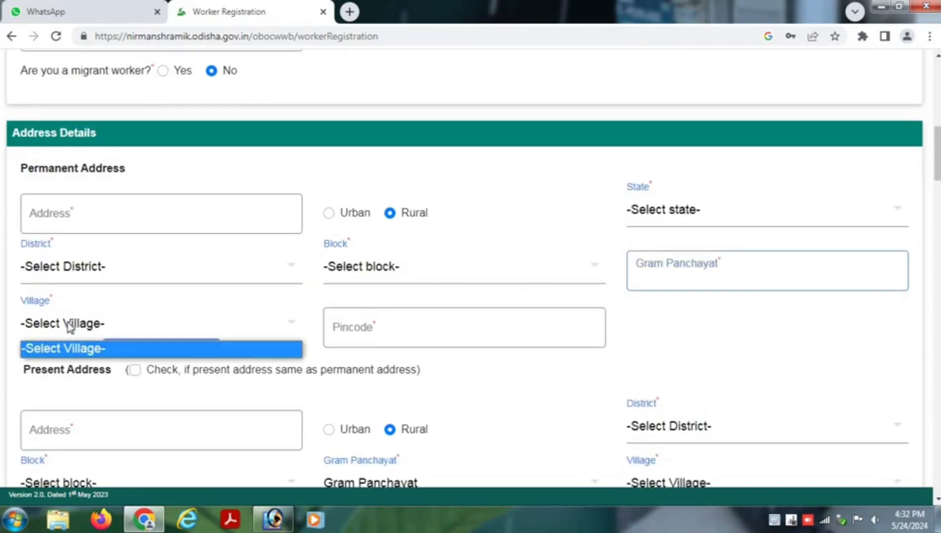
click(288, 362)
click(387, 330)
scroll(377, 337, down, 4)
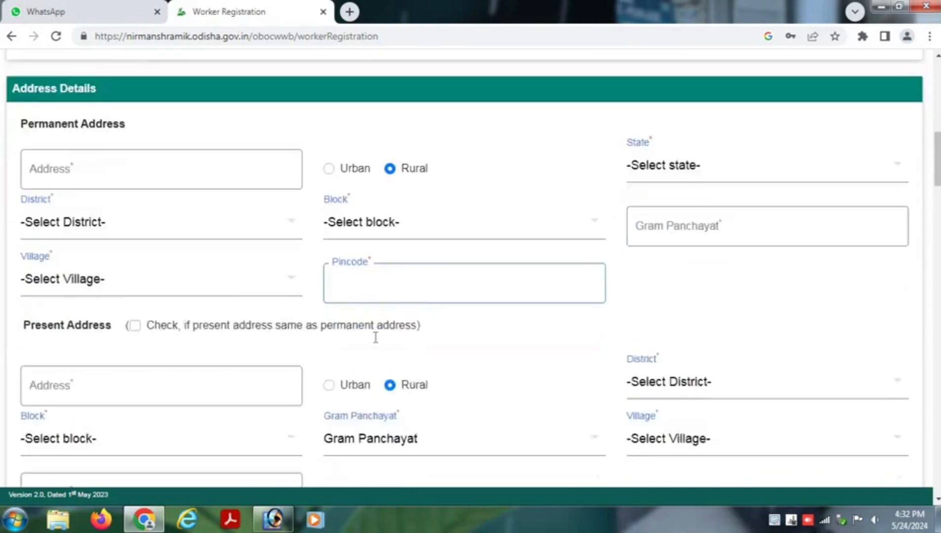
click(135, 235)
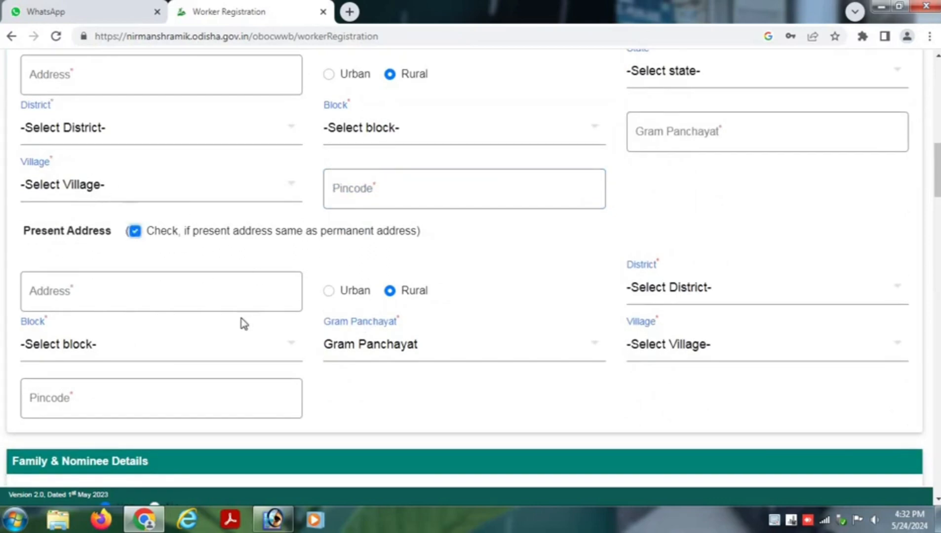
scroll(183, 410, down, 5)
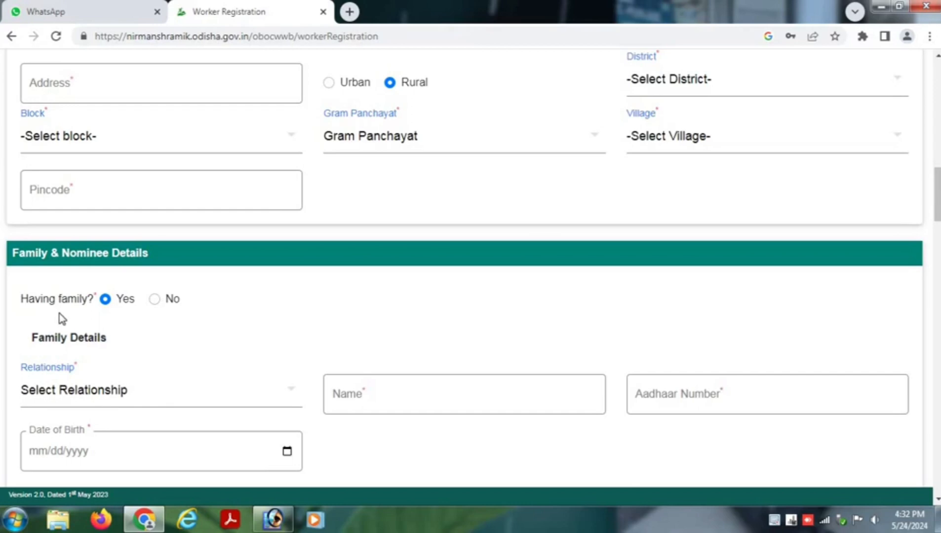
- Set having family to Yes and the family member's relationship to Wife
click(155, 299)
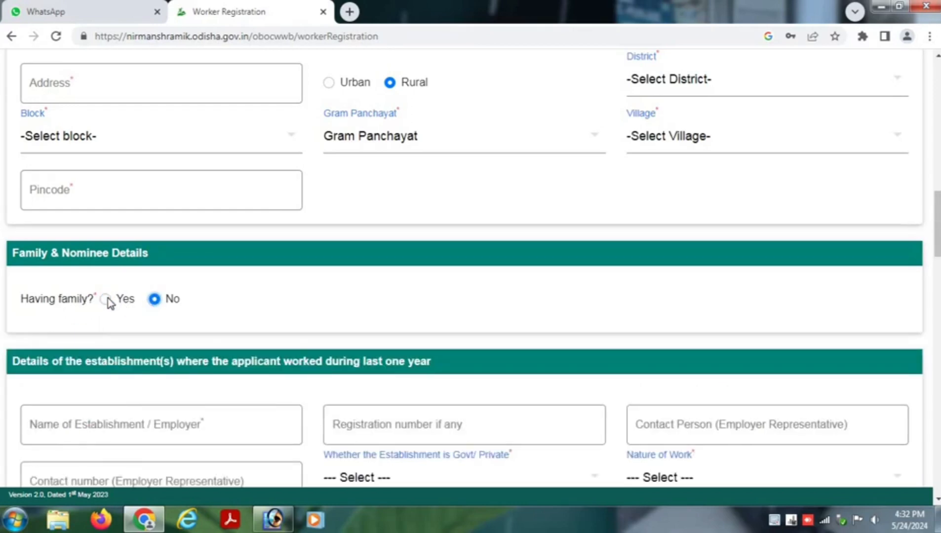
click(106, 300)
scroll(180, 350, down, 1)
click(123, 328)
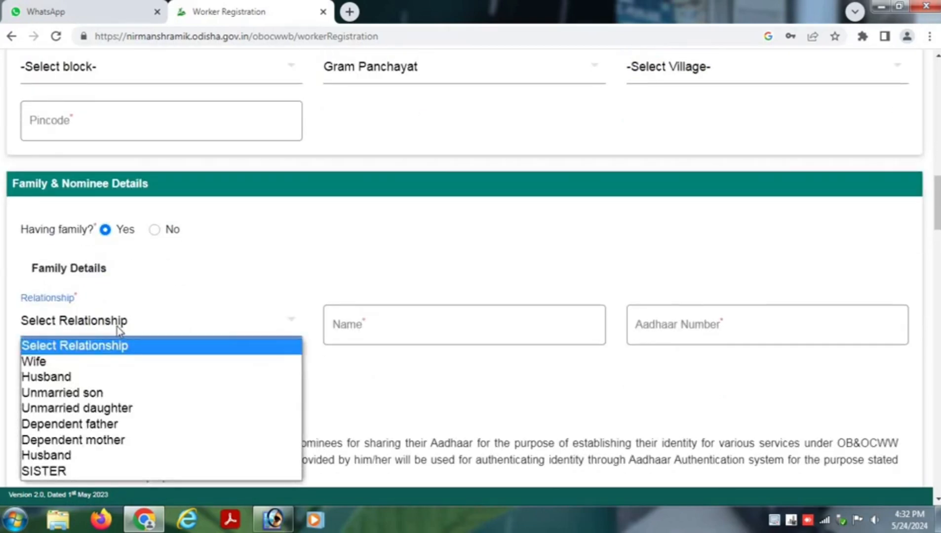
click(51, 364)
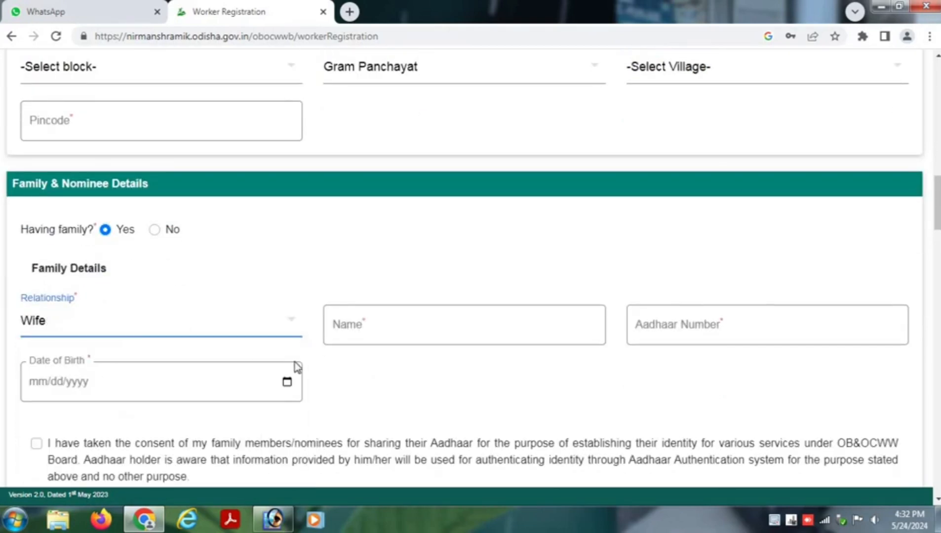
- Tick the family members' Aadhaar consent, try adding the member, and dismiss the missing-name alert
click(365, 335)
click(682, 330)
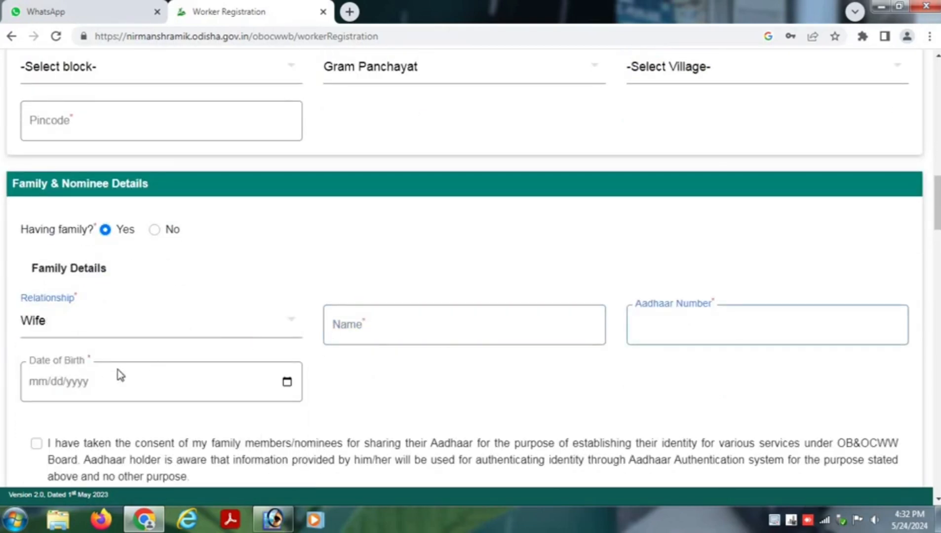
click(287, 384)
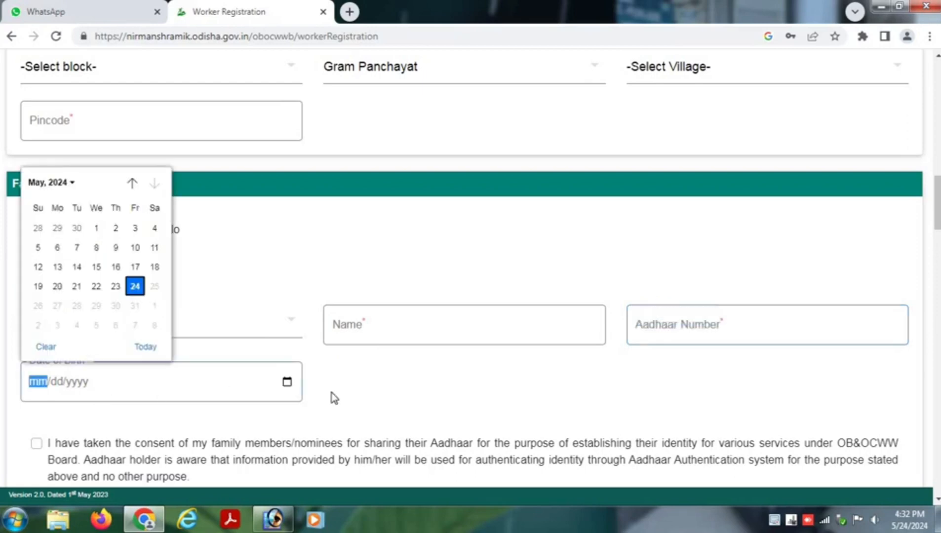
click(359, 392)
scroll(122, 327, down, 2)
click(37, 374)
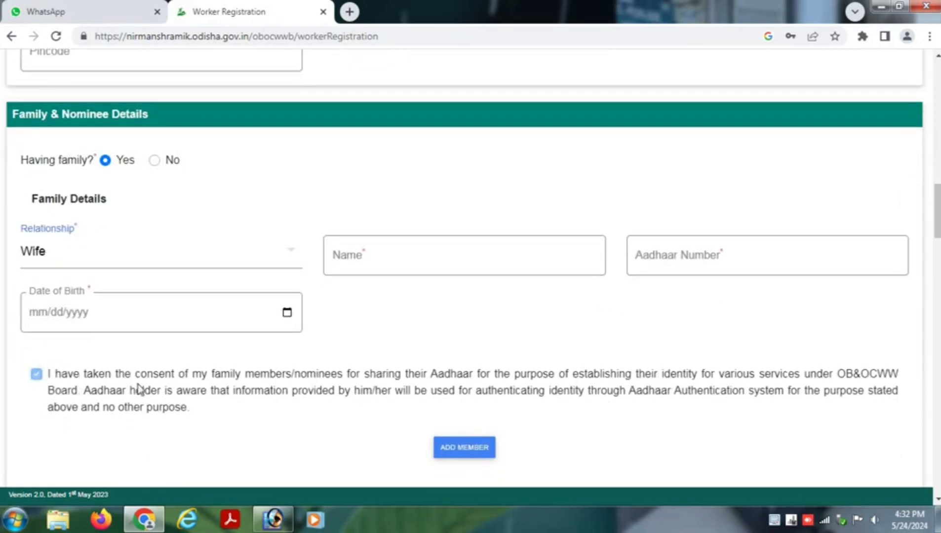
scroll(421, 427, down, 2)
click(462, 381)
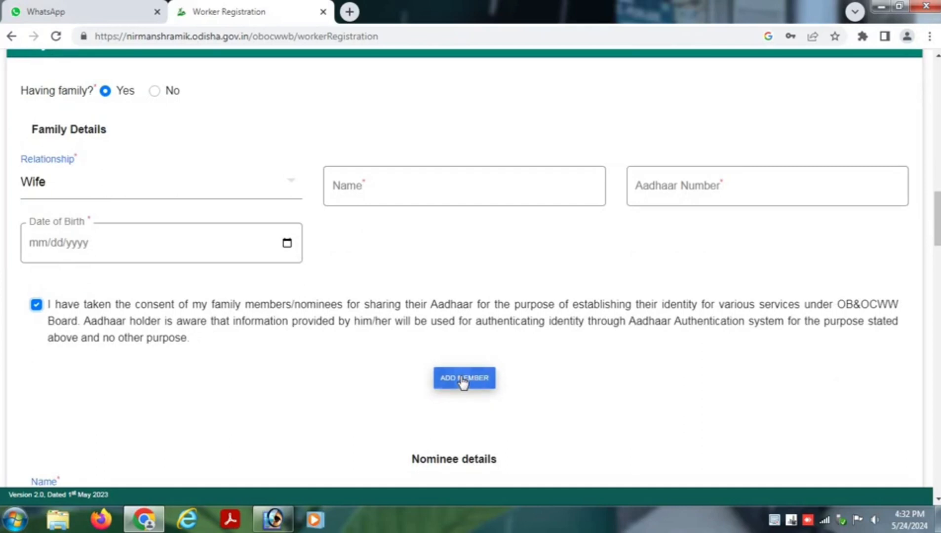
click(592, 115)
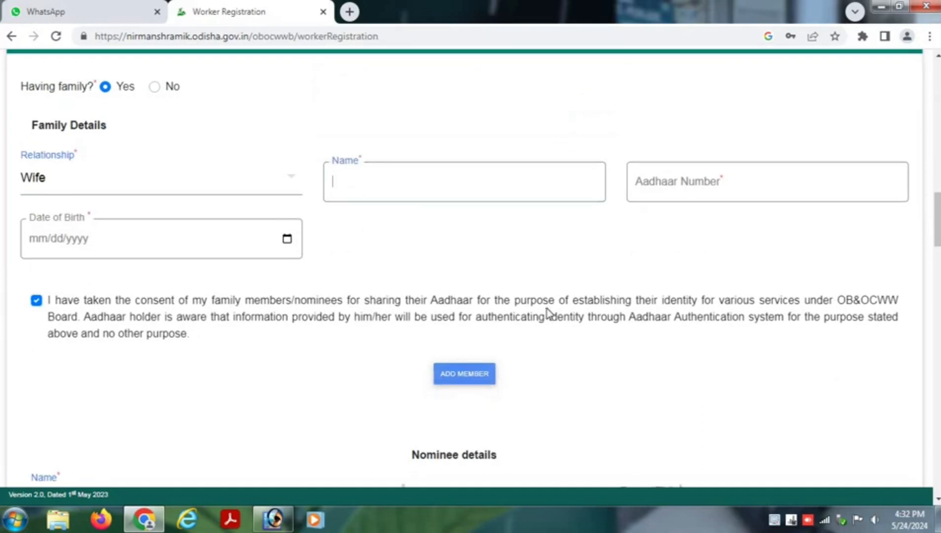
scroll(546, 311, down, 4)
scroll(550, 315, down, 2)
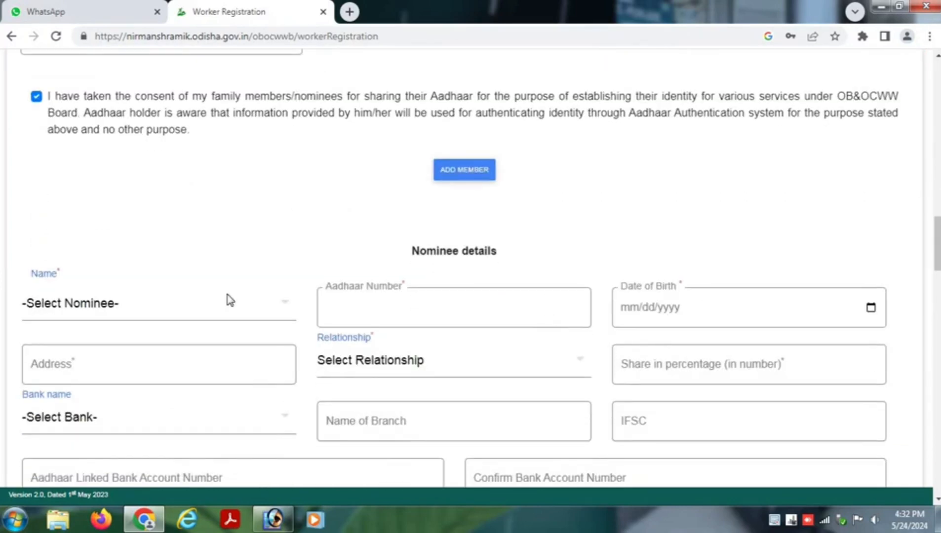
click(62, 303)
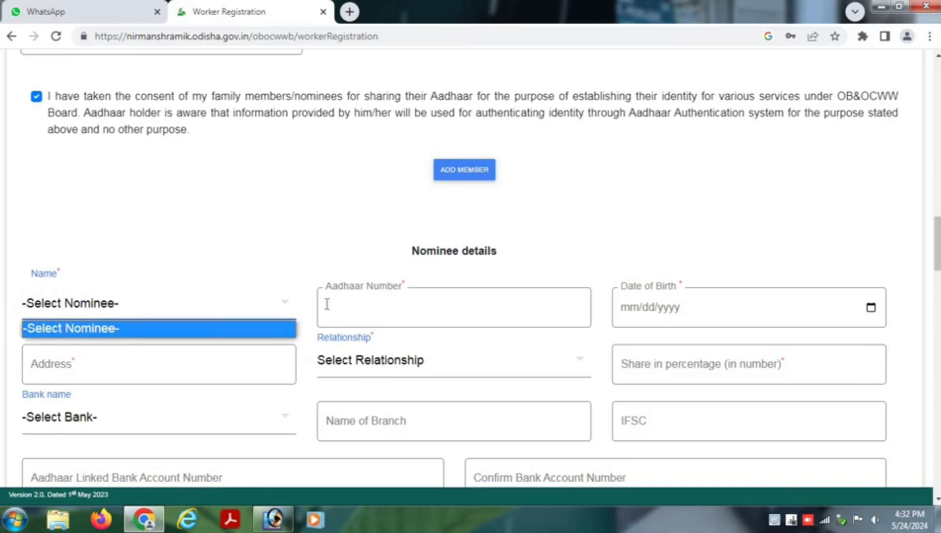
click(352, 302)
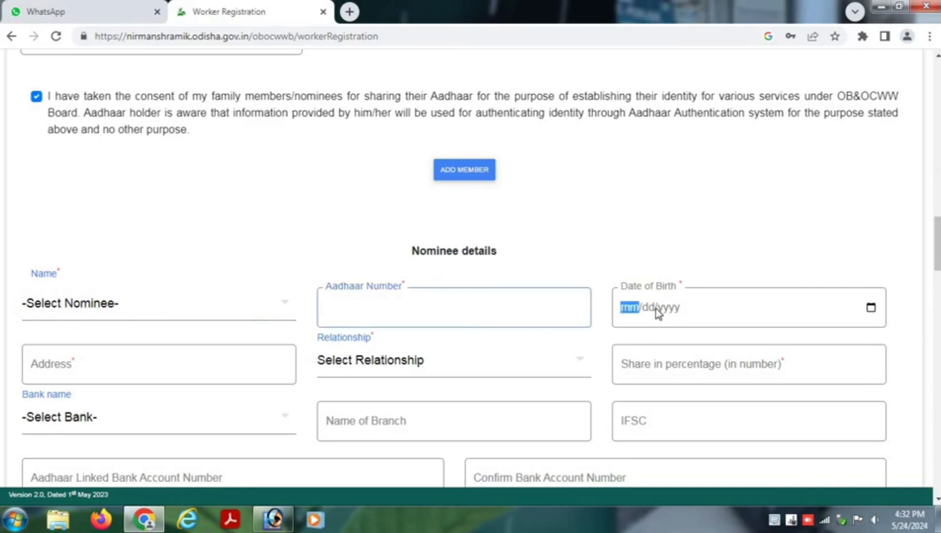
click(872, 309)
click(76, 375)
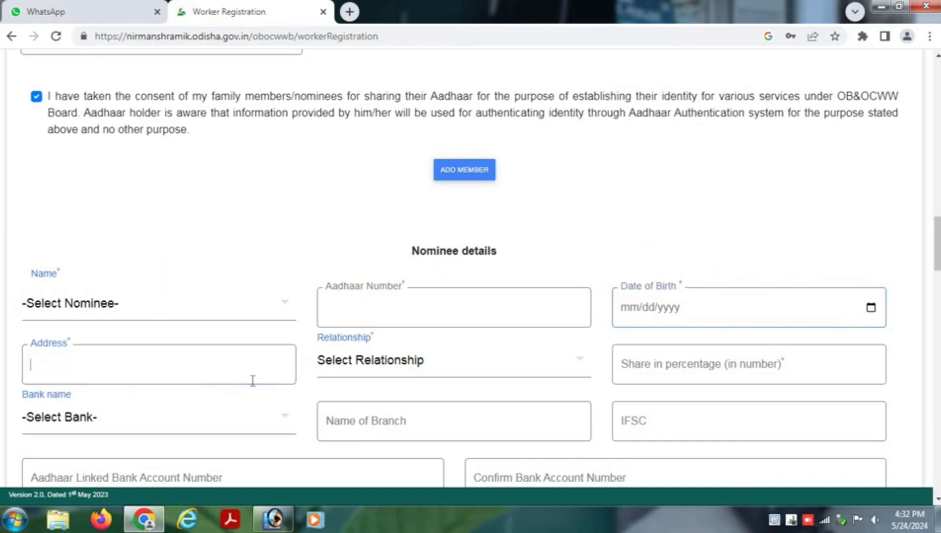
click(400, 372)
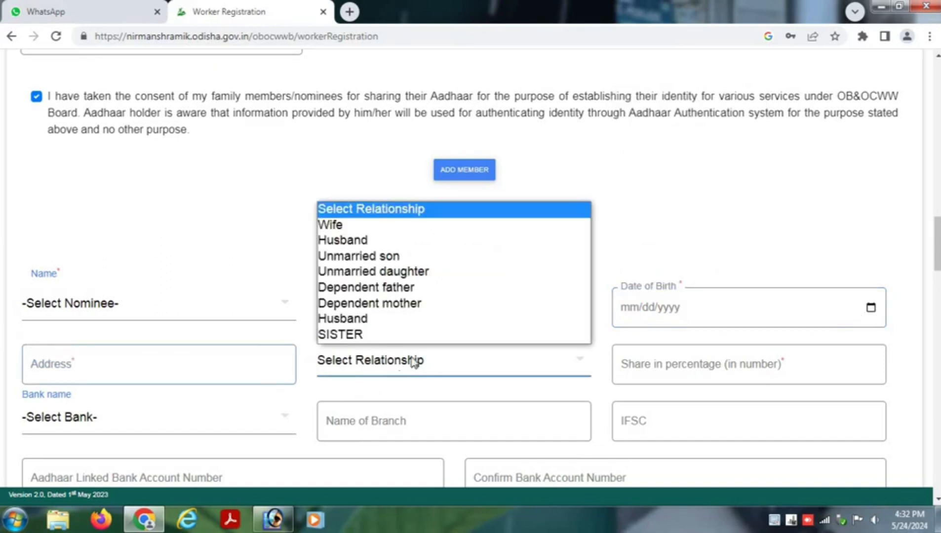
click(506, 395)
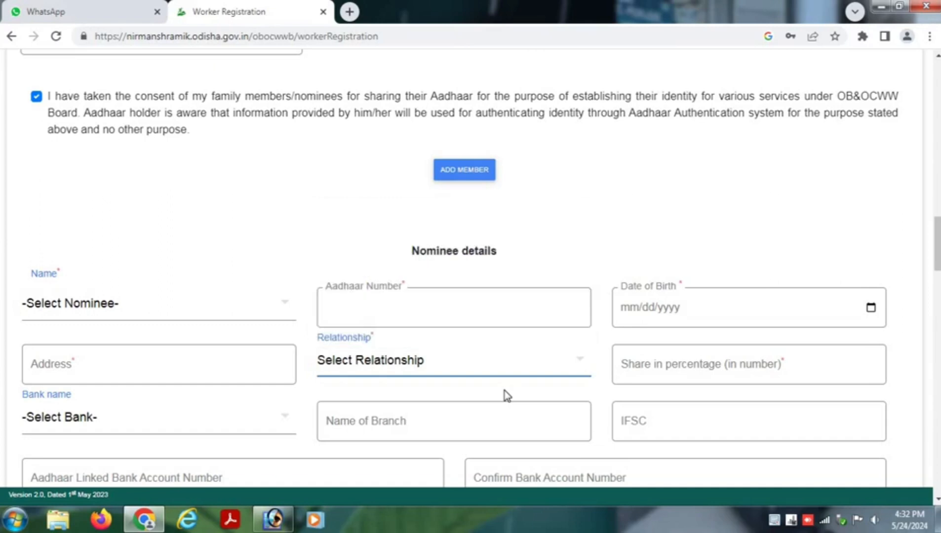
scroll(485, 398, down, 1)
click(652, 303)
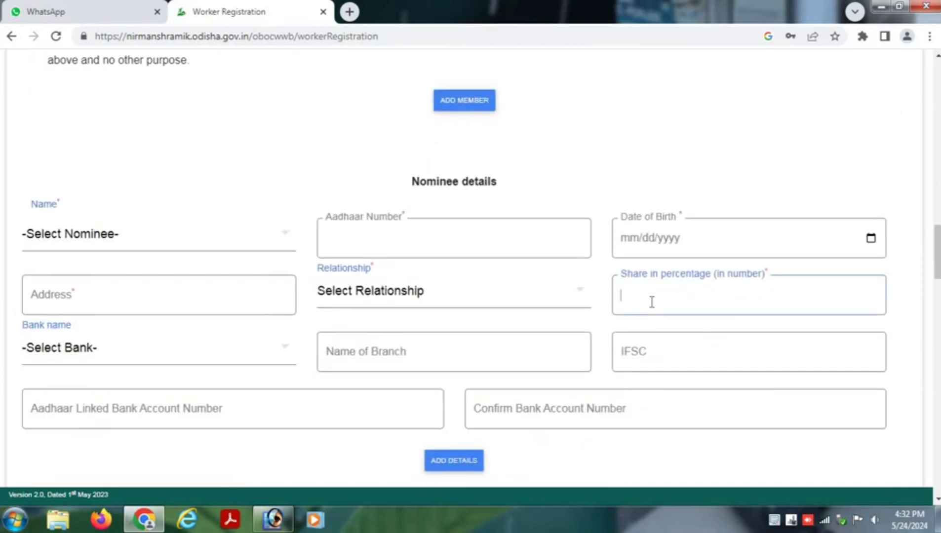
click(95, 362)
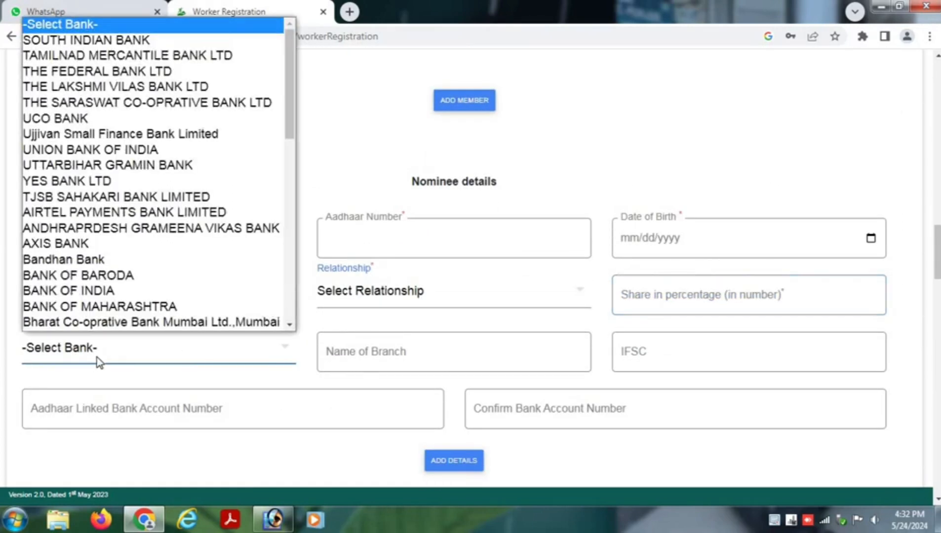
scroll(146, 296, down, 3)
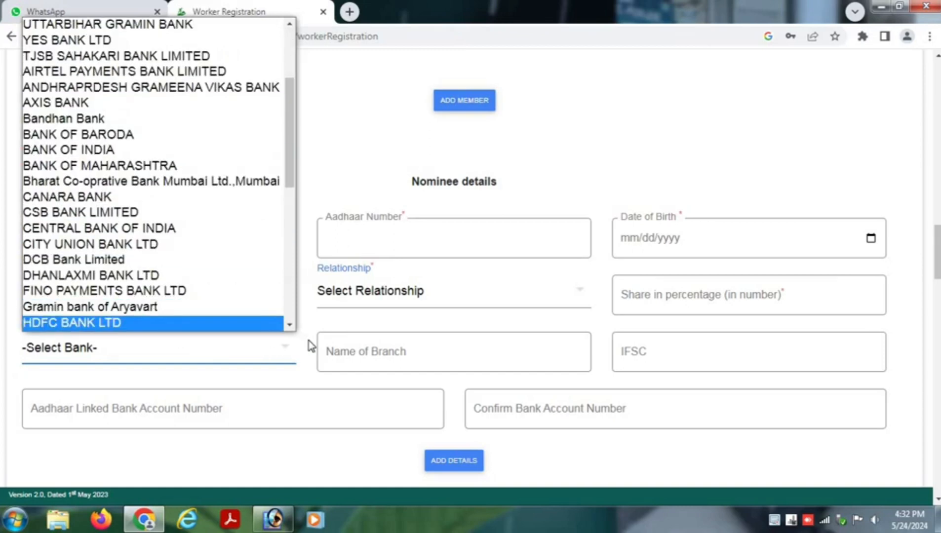
click(310, 345)
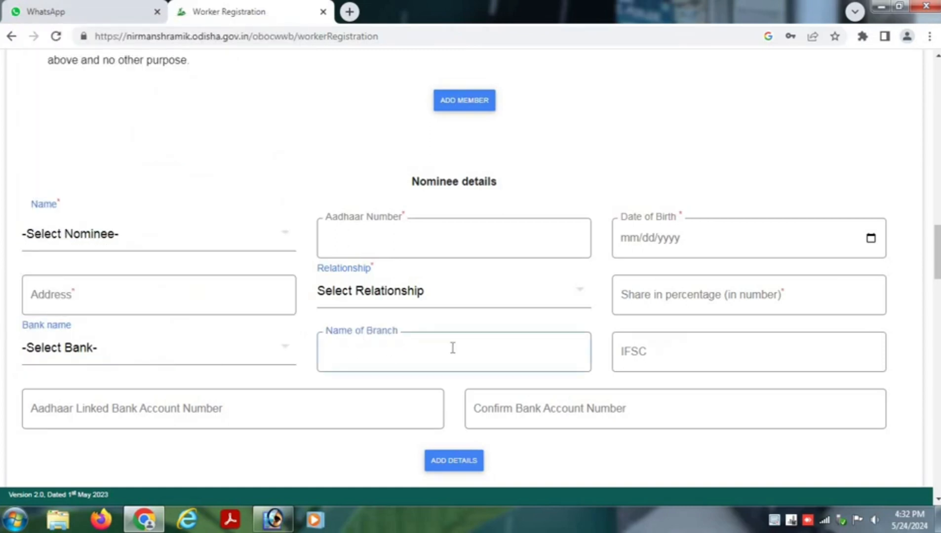
click(637, 353)
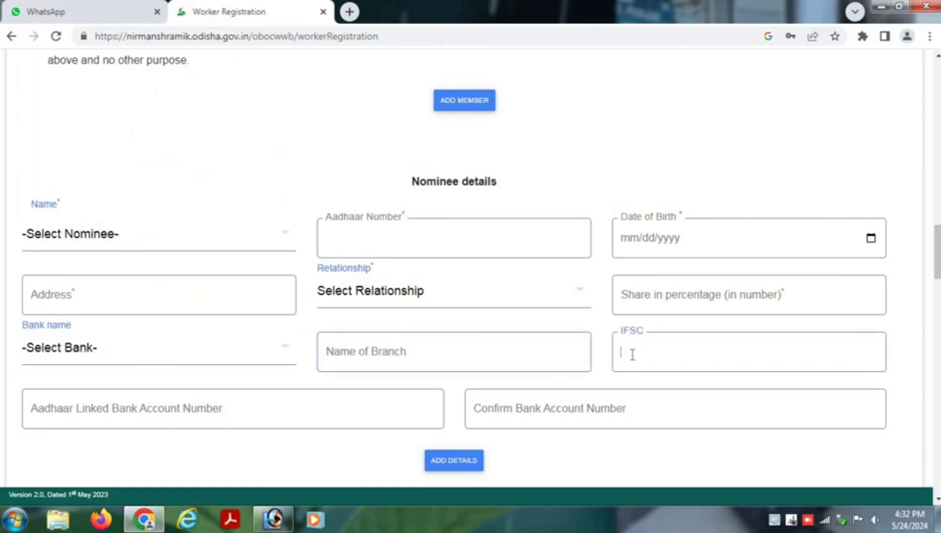
click(130, 413)
click(528, 417)
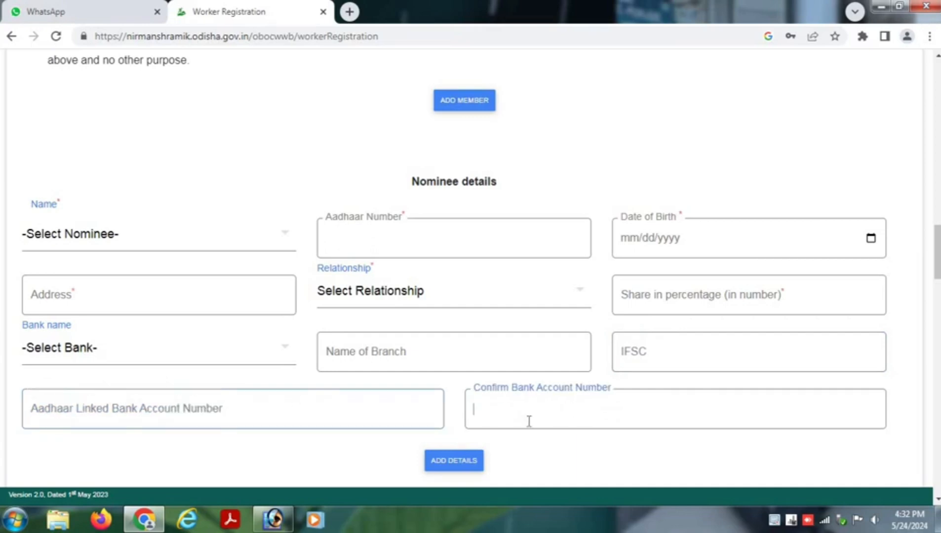
scroll(484, 378, down, 3)
scroll(237, 372, down, 3)
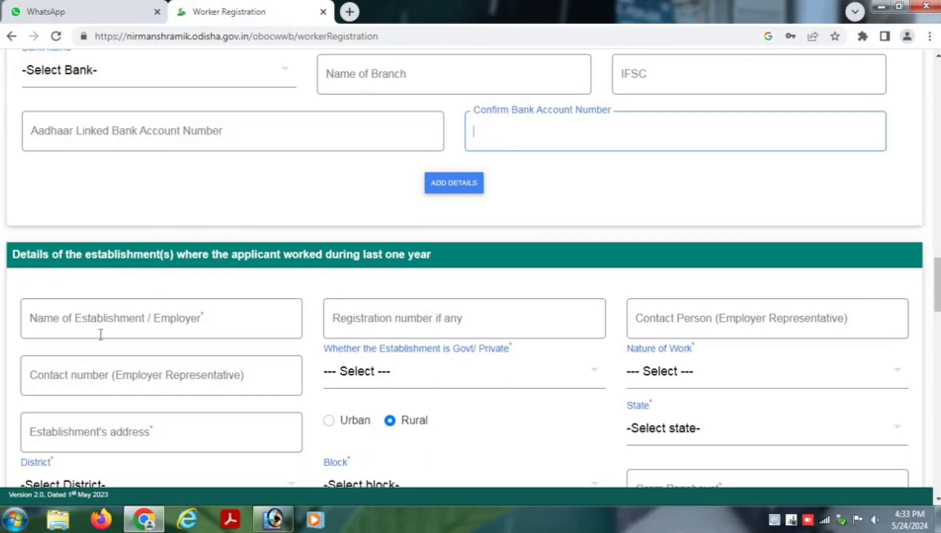
click(90, 321)
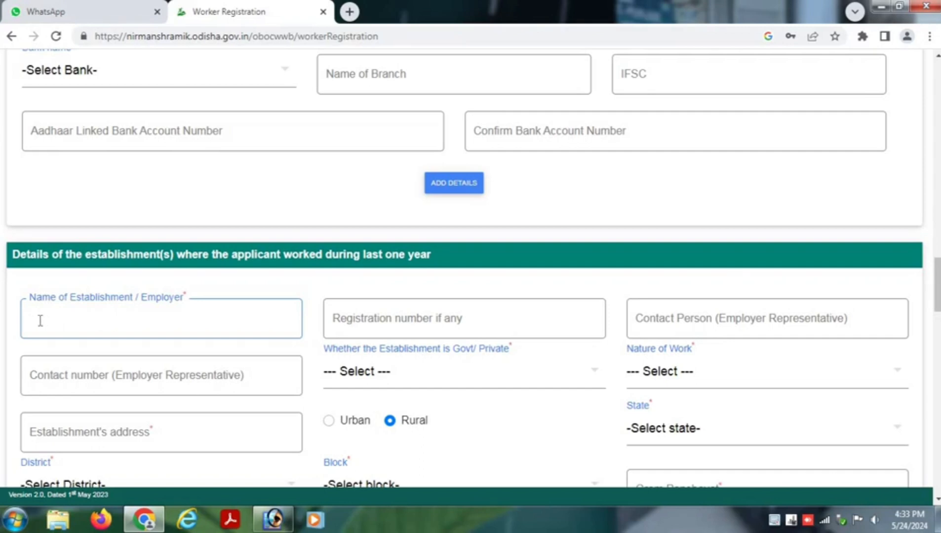
click(370, 320)
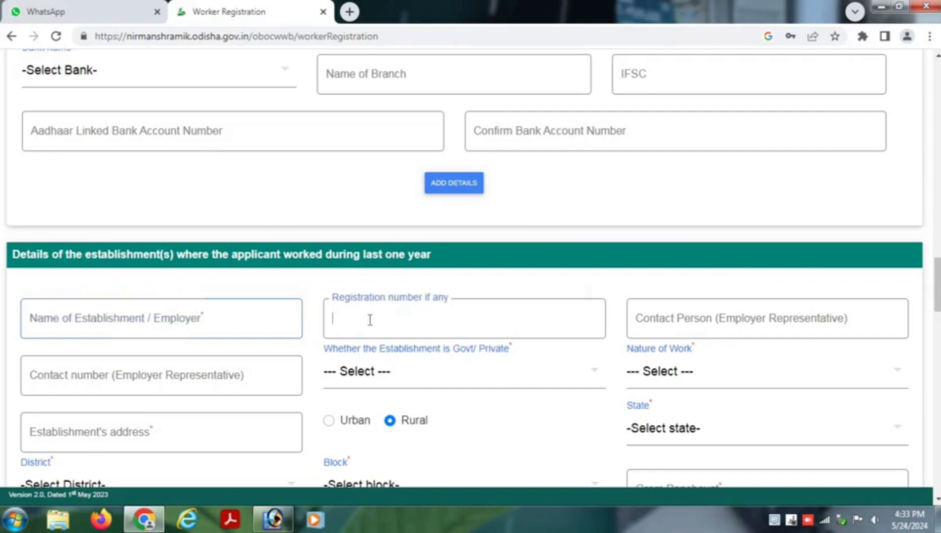
click(658, 319)
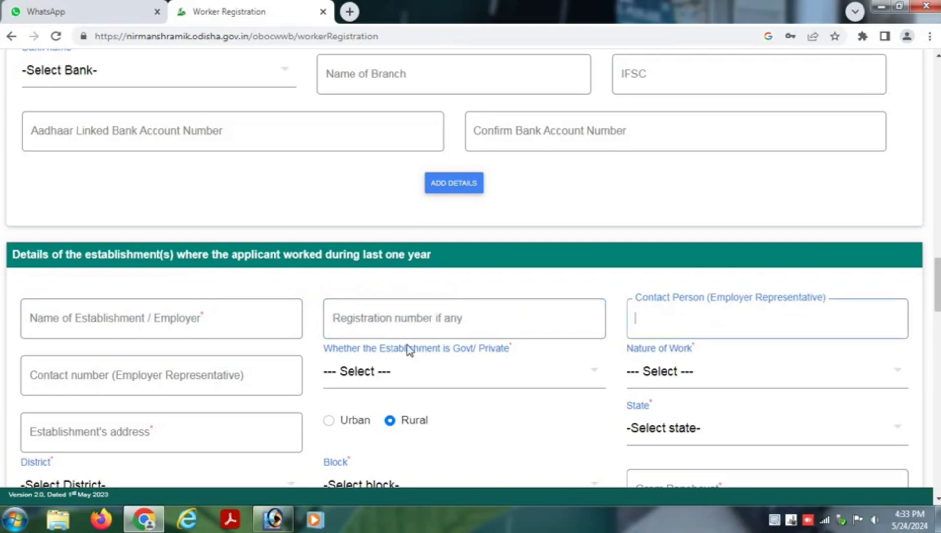
click(92, 383)
click(383, 385)
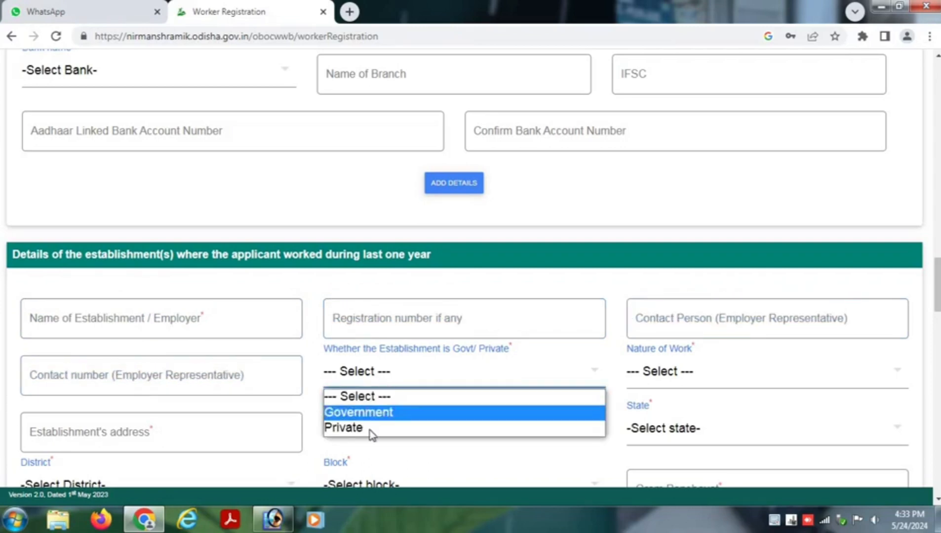
click(613, 373)
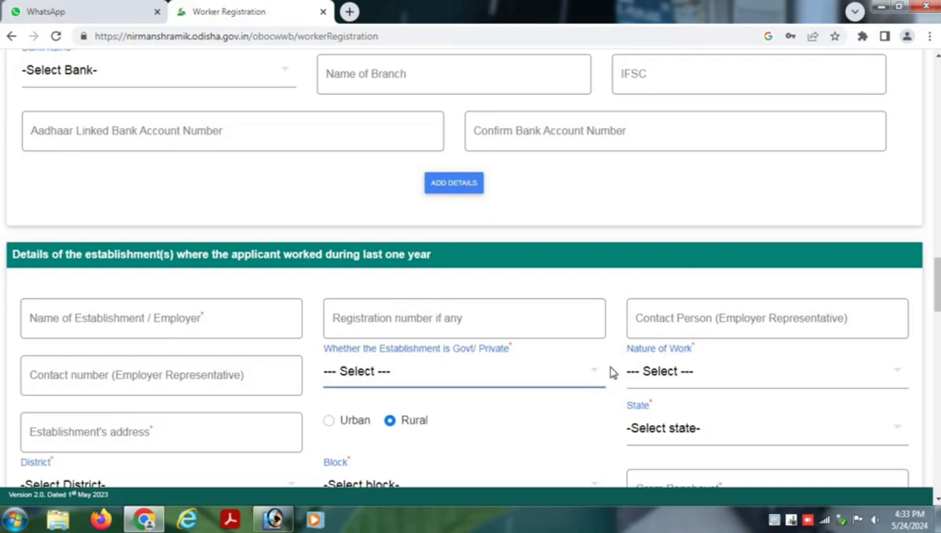
click(664, 374)
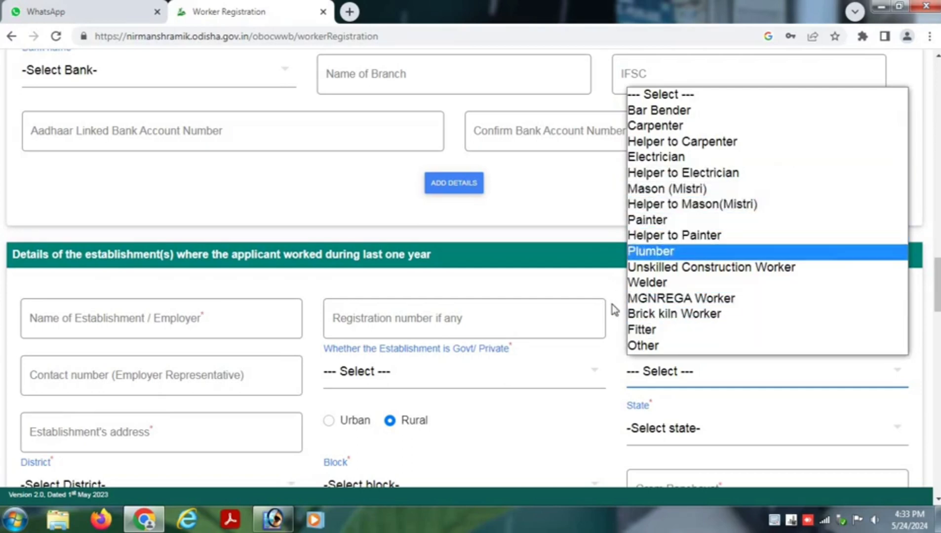
click(603, 368)
click(584, 457)
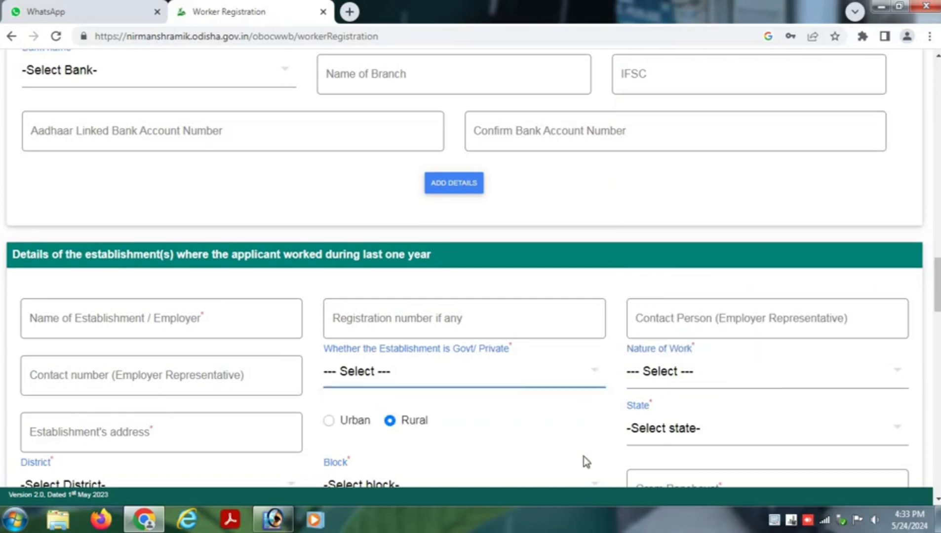
scroll(561, 458, down, 3)
click(96, 305)
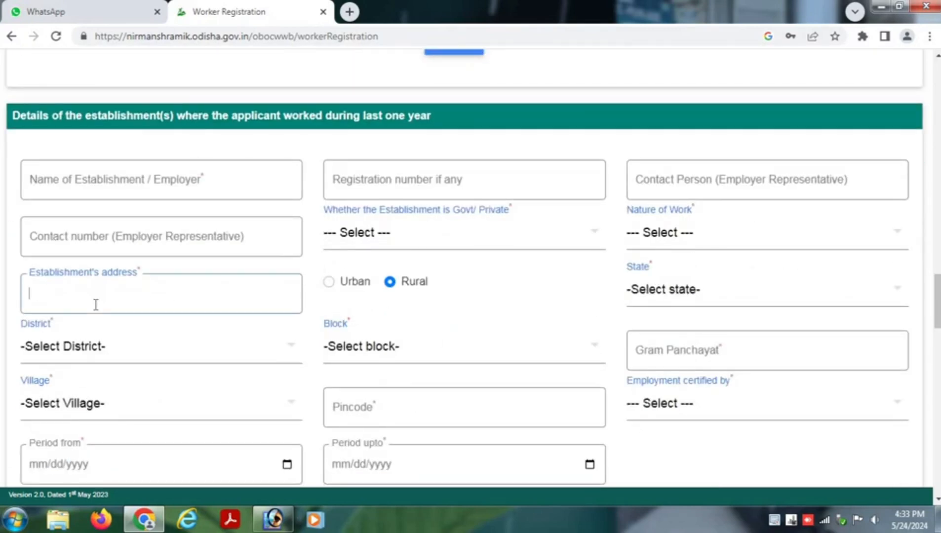
scroll(391, 319, down, 2)
click(110, 286)
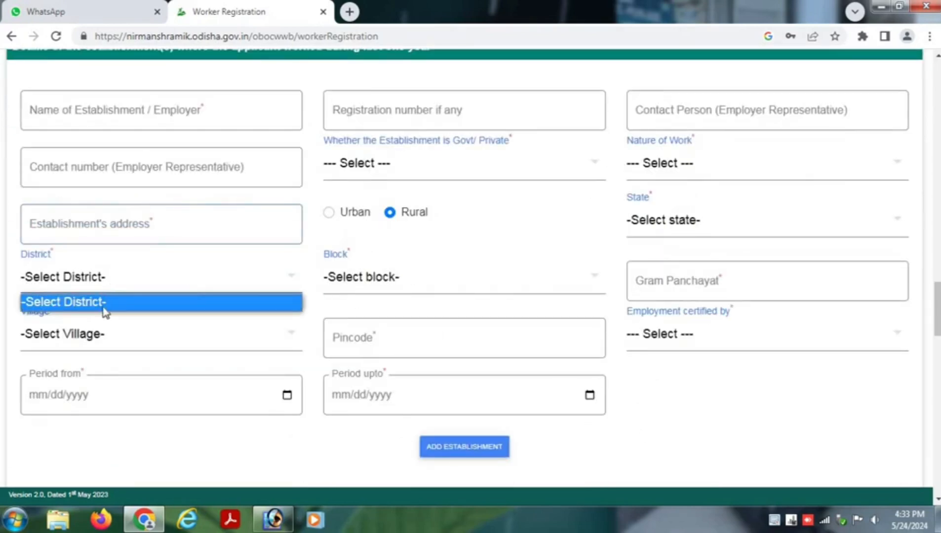
click(393, 286)
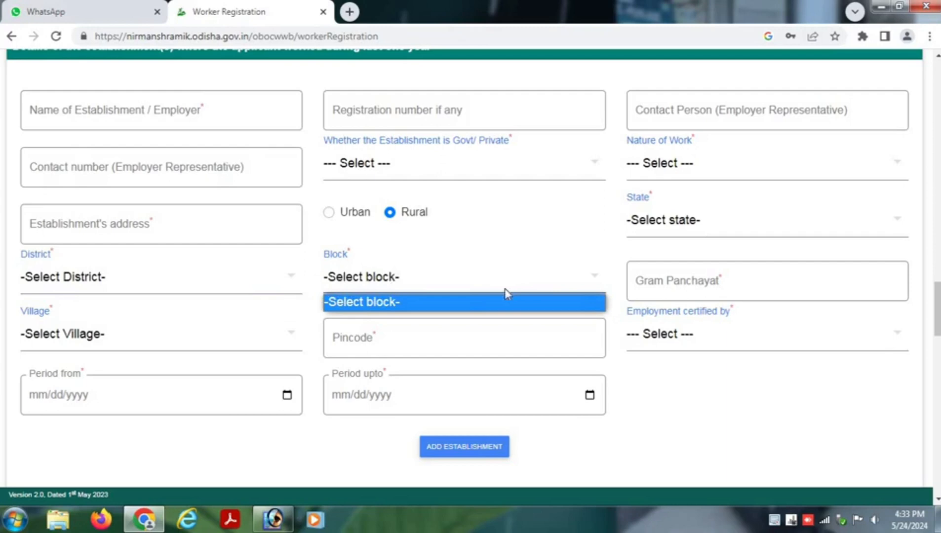
click(682, 279)
click(101, 337)
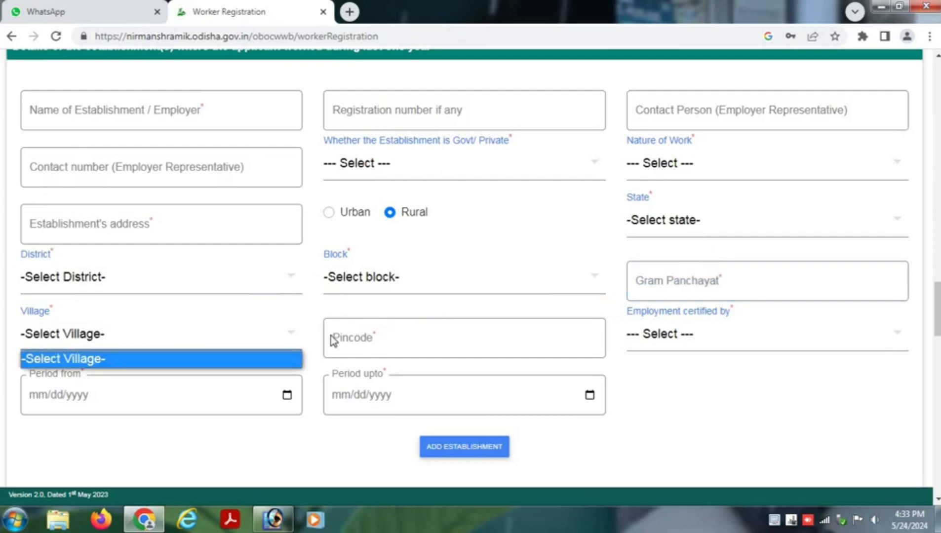
click(370, 331)
click(659, 337)
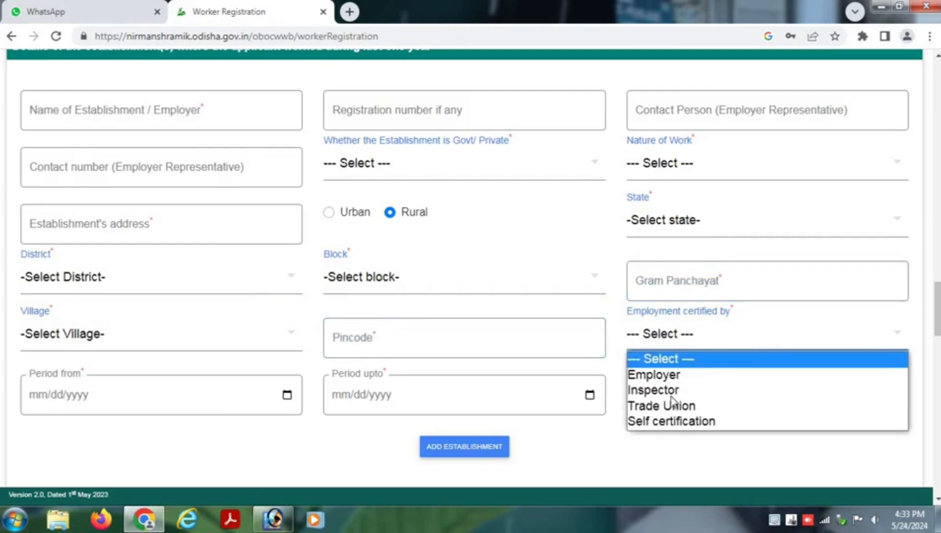
click(607, 437)
click(106, 398)
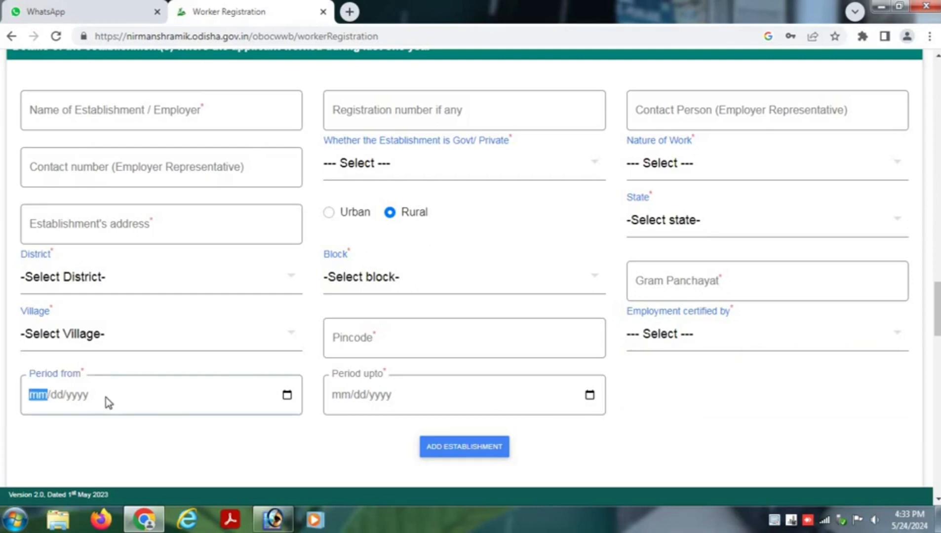
click(287, 396)
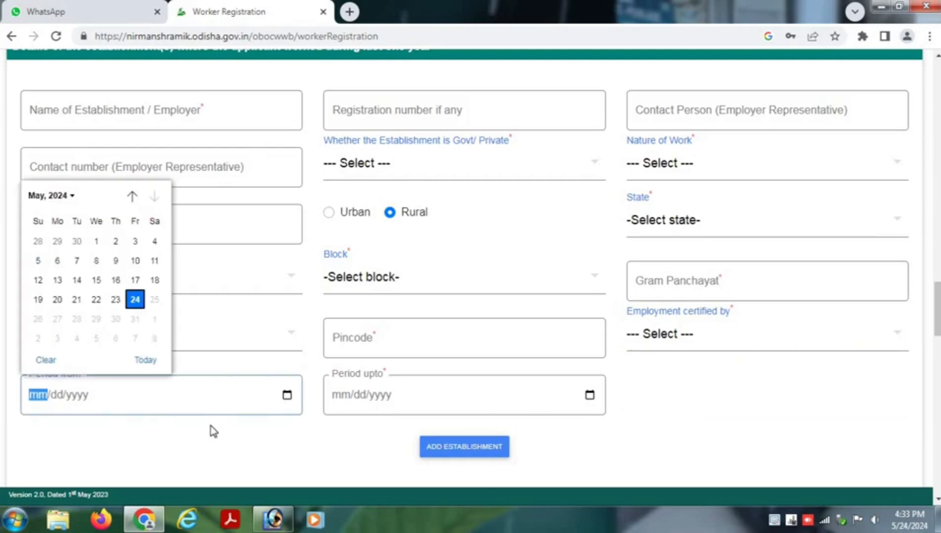
click(214, 432)
click(388, 397)
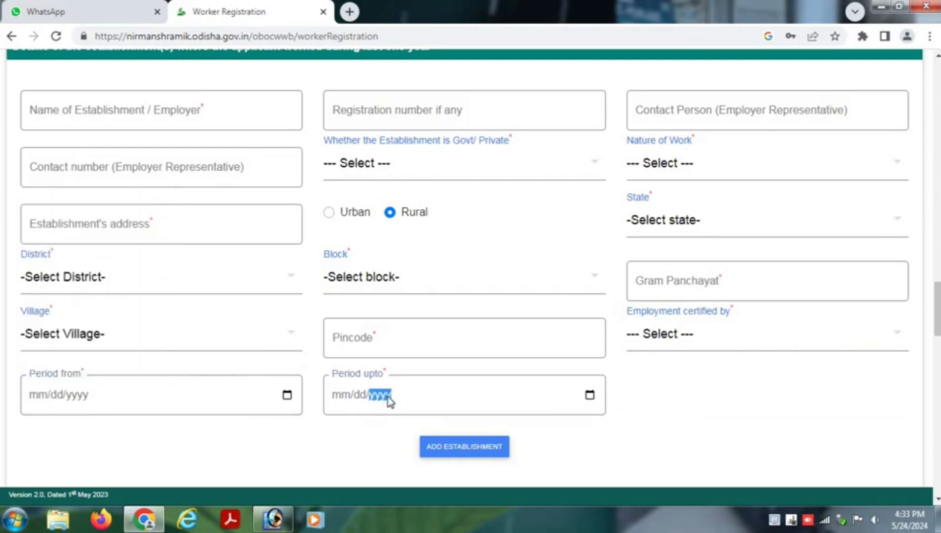
click(590, 396)
scroll(657, 433, down, 1)
click(659, 434)
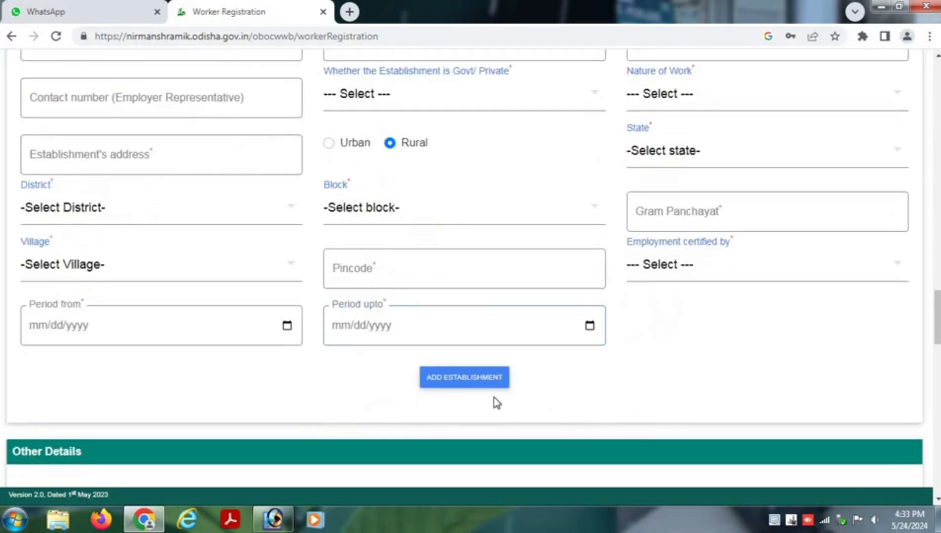
click(460, 386)
click(590, 114)
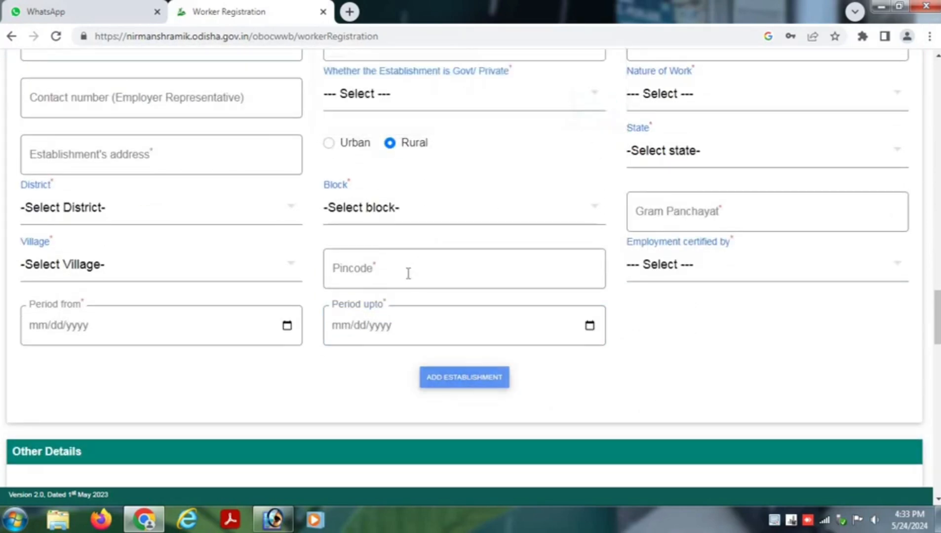
scroll(407, 276, down, 5)
click(60, 257)
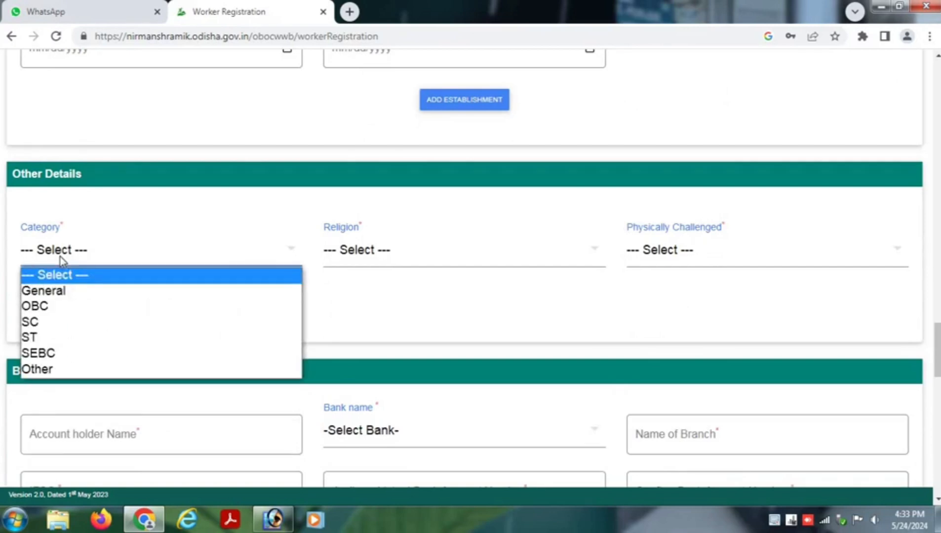
click(403, 254)
click(403, 254)
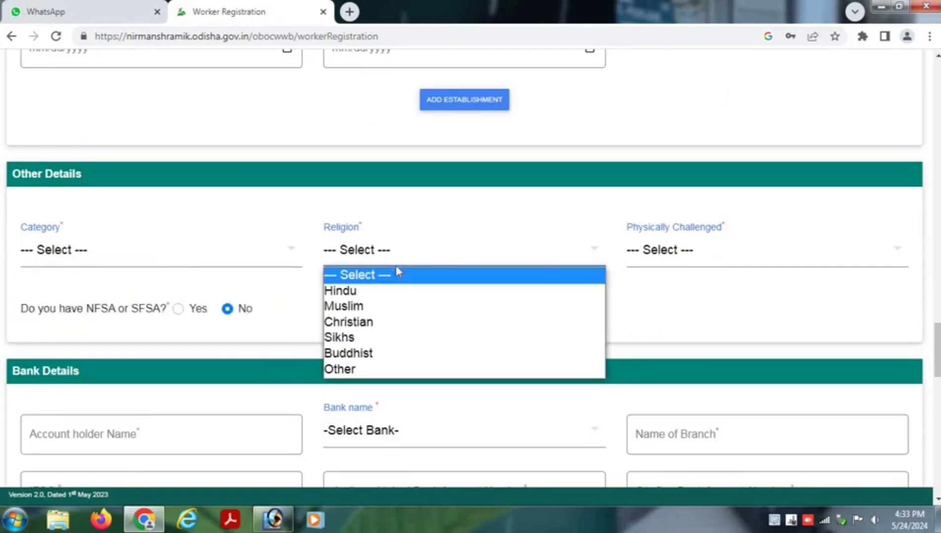
click(653, 303)
click(675, 256)
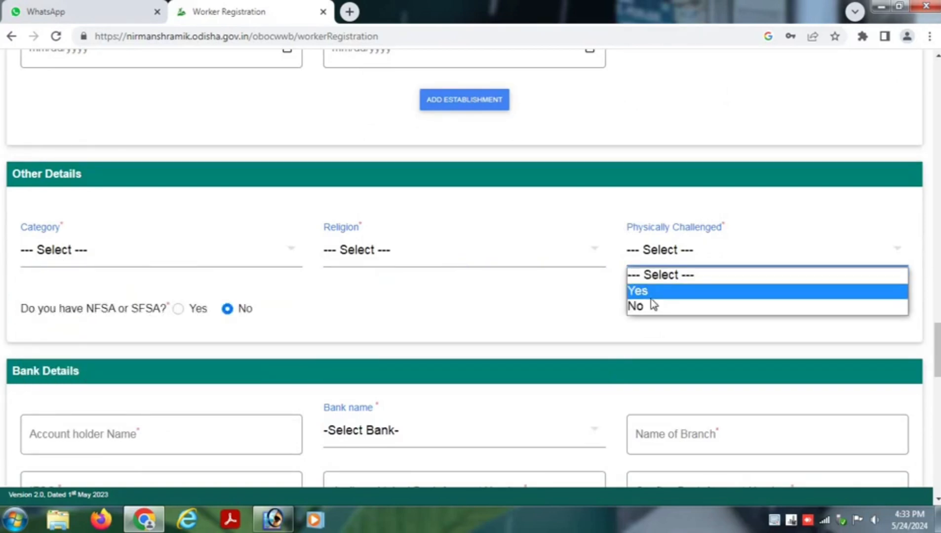
click(457, 316)
scroll(456, 315, down, 1)
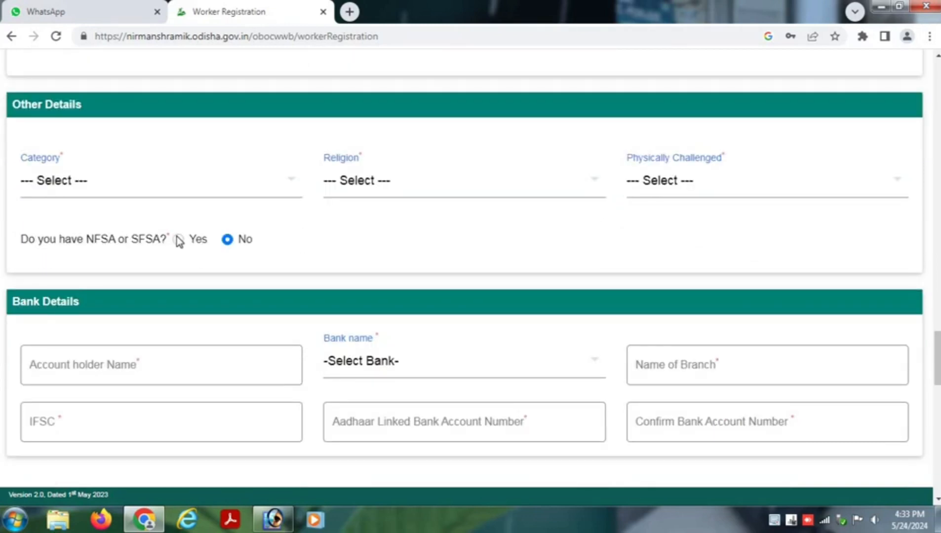
scroll(186, 304, down, 2)
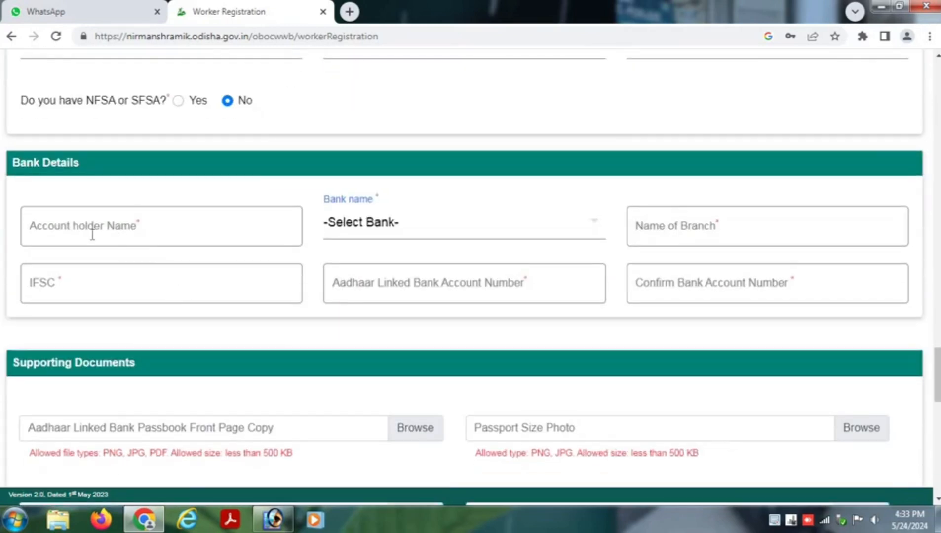
click(63, 231)
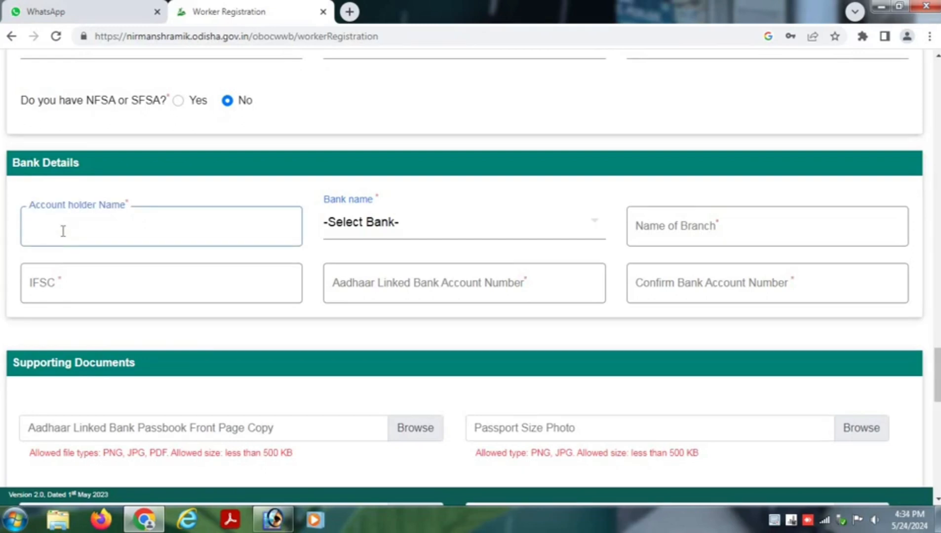
click(365, 229)
click(437, 214)
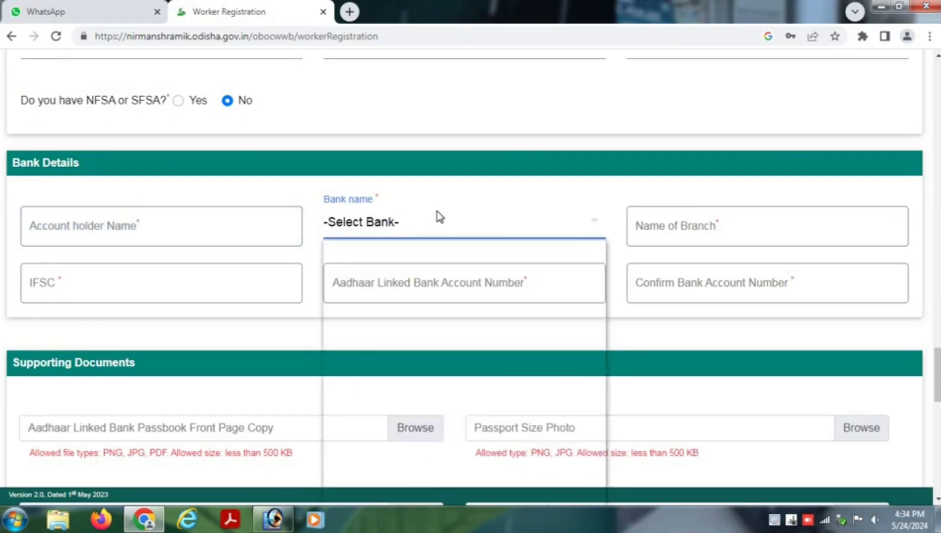
click(644, 231)
click(85, 288)
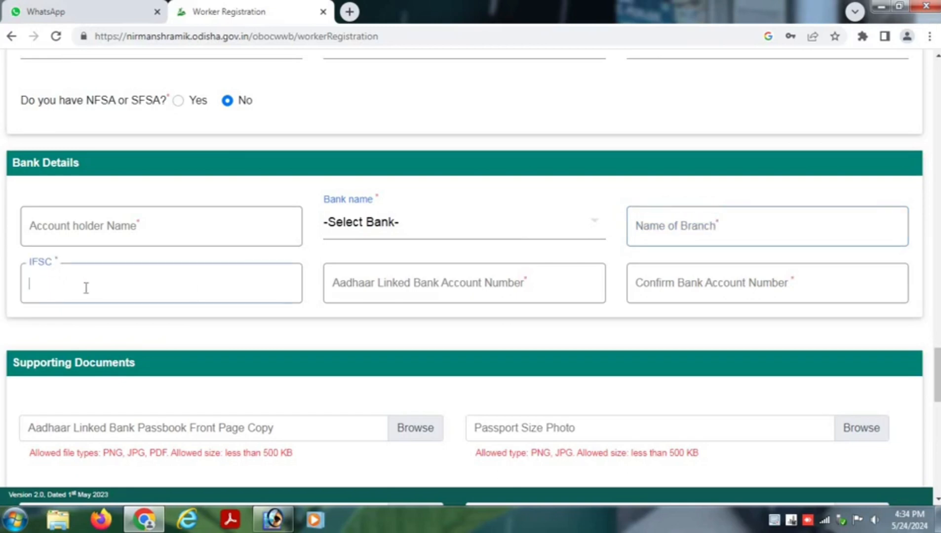
click(358, 283)
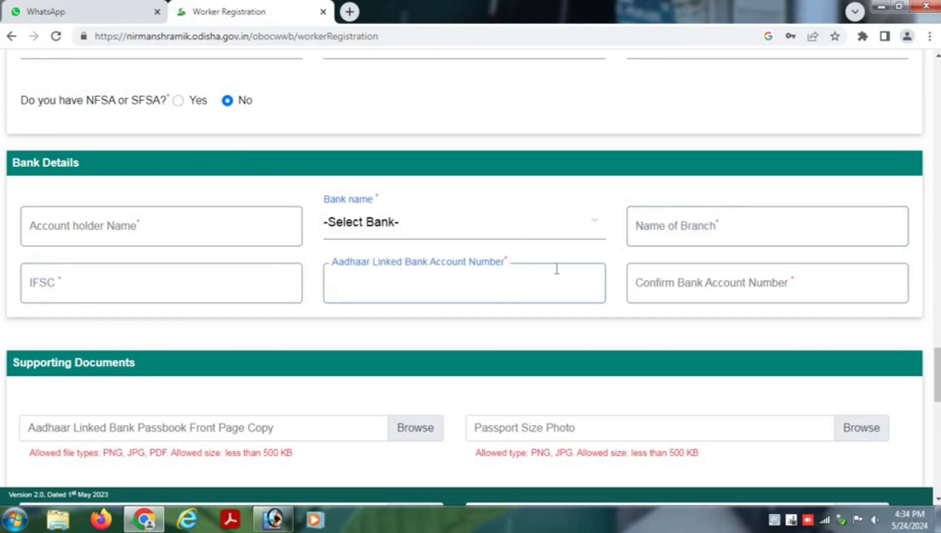
click(686, 296)
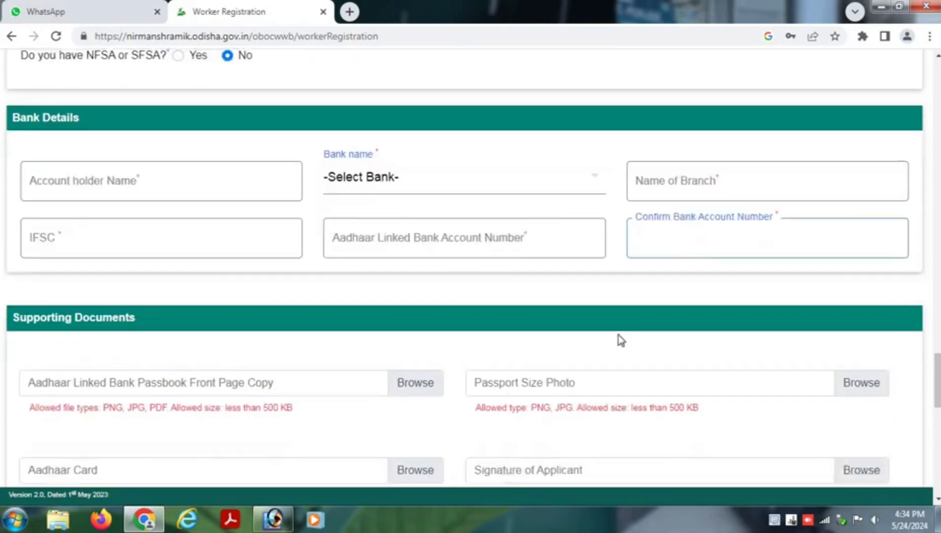
scroll(618, 336, down, 2)
scroll(211, 365, down, 2)
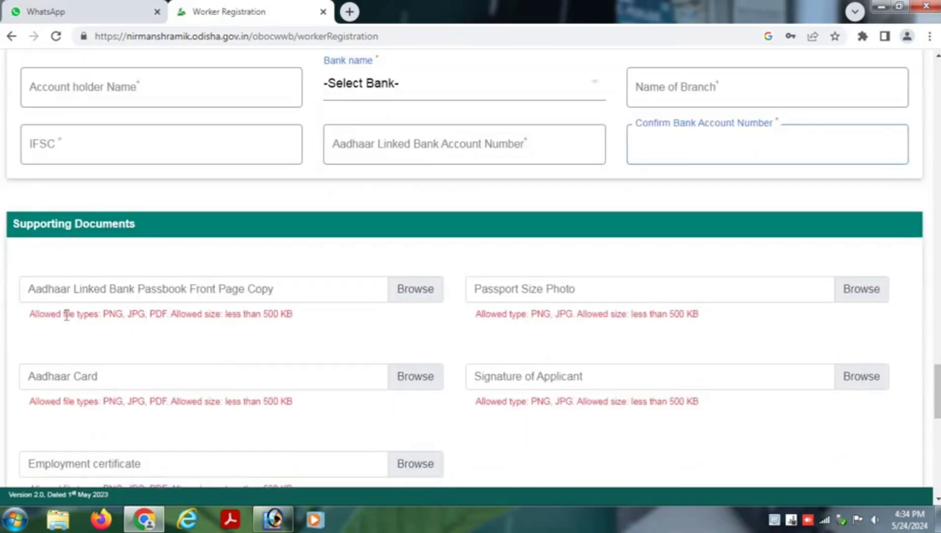
click(178, 289)
click(923, 7)
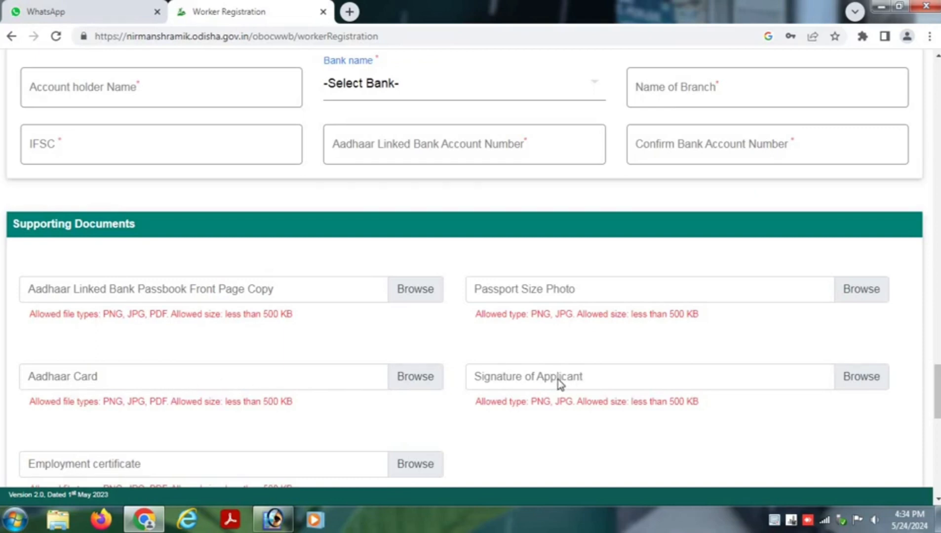
scroll(558, 379, down, 2)
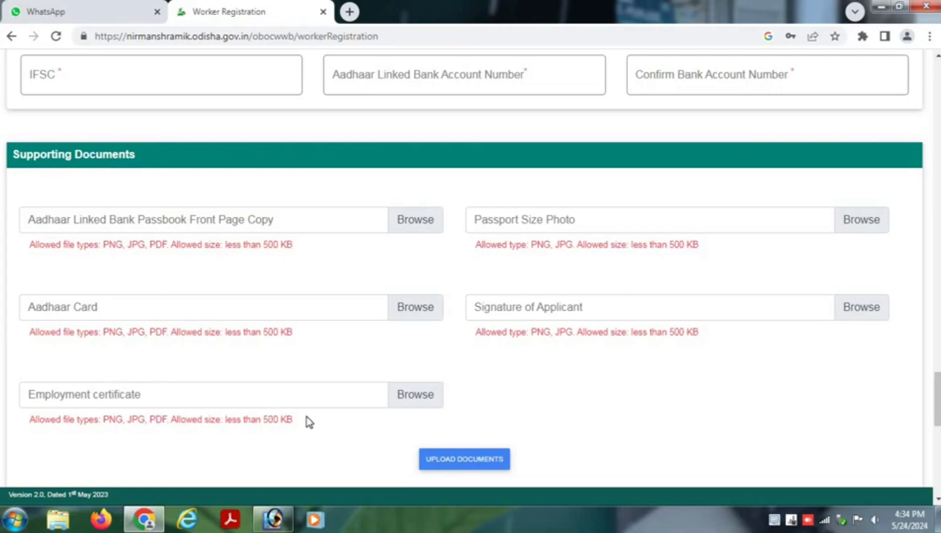
scroll(316, 422, down, 1)
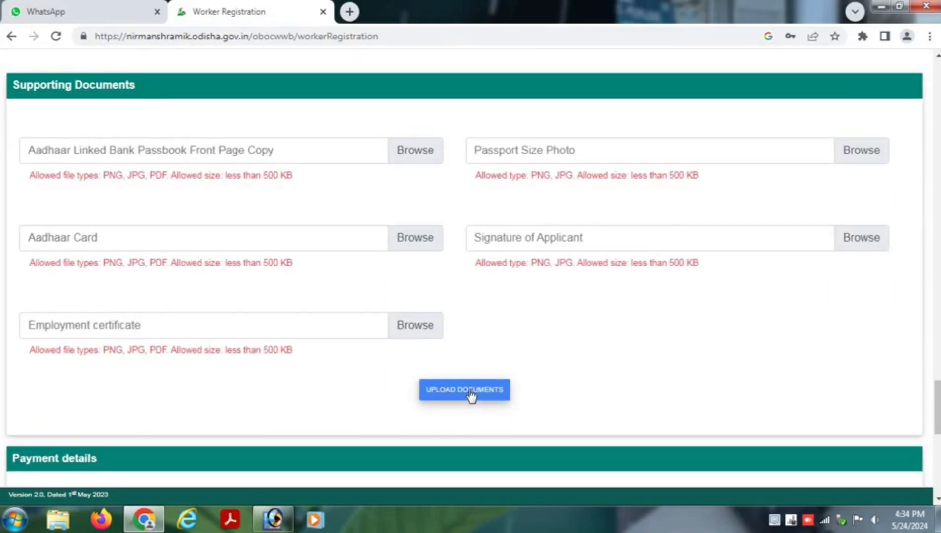
scroll(525, 367, down, 2)
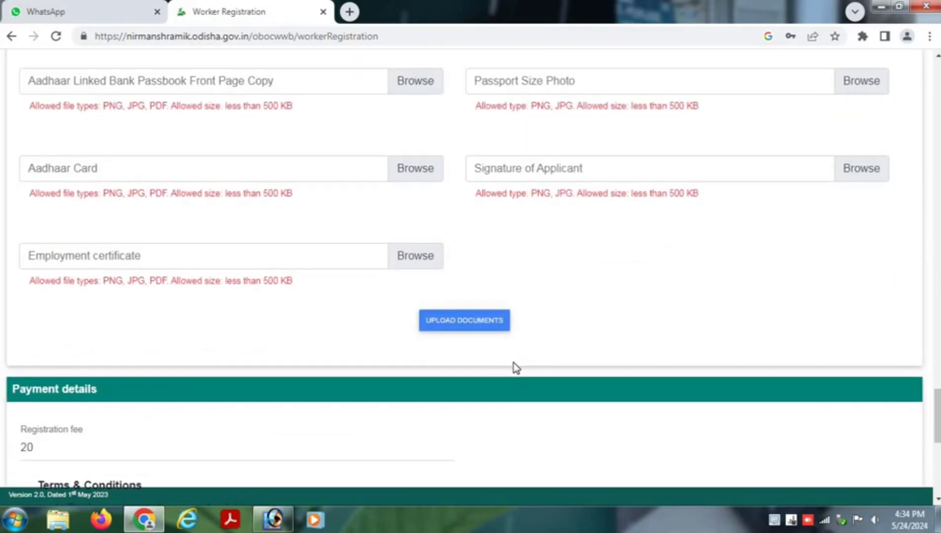
scroll(514, 364, down, 1)
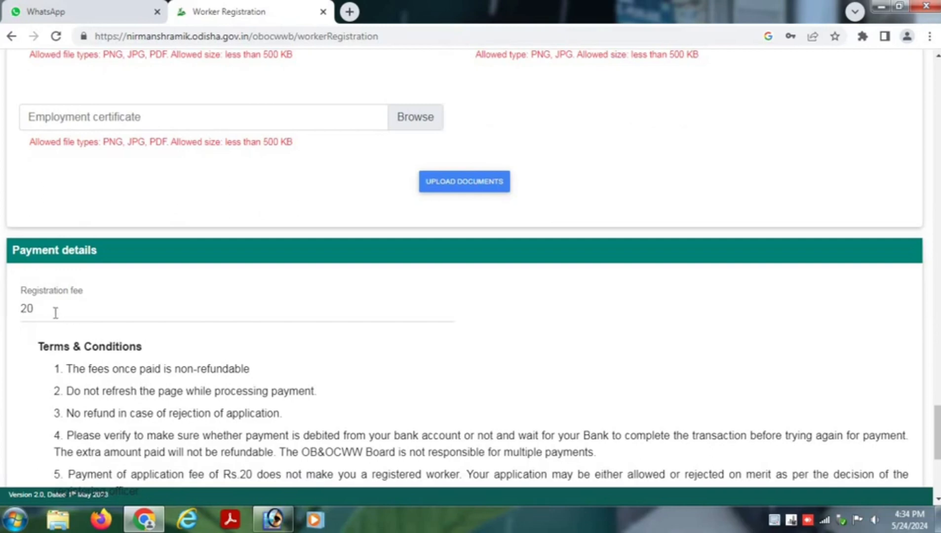
double_click(22, 309)
scroll(86, 307, down, 2)
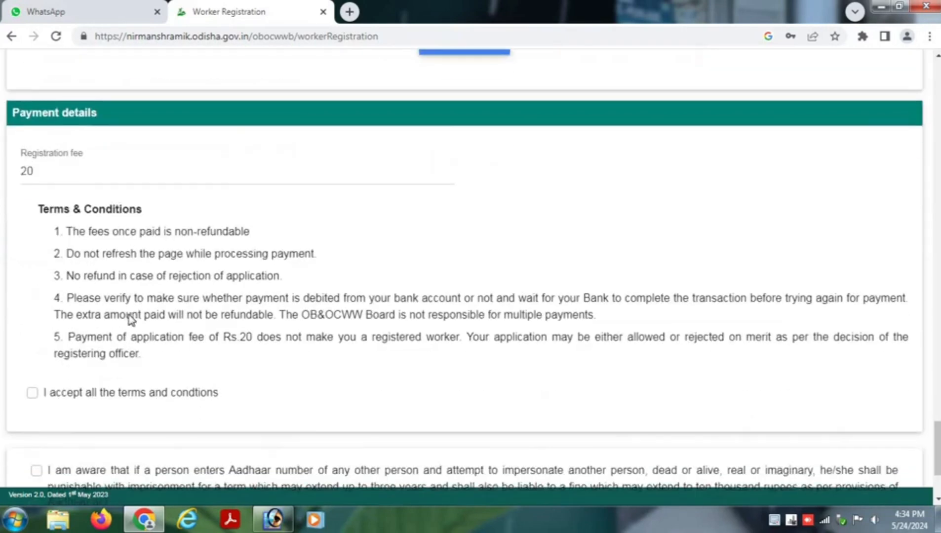
scroll(89, 348, down, 1)
- Accept the terms, choose Union Bank then State Bank Of India as payment mode, then untick the terms
click(33, 323)
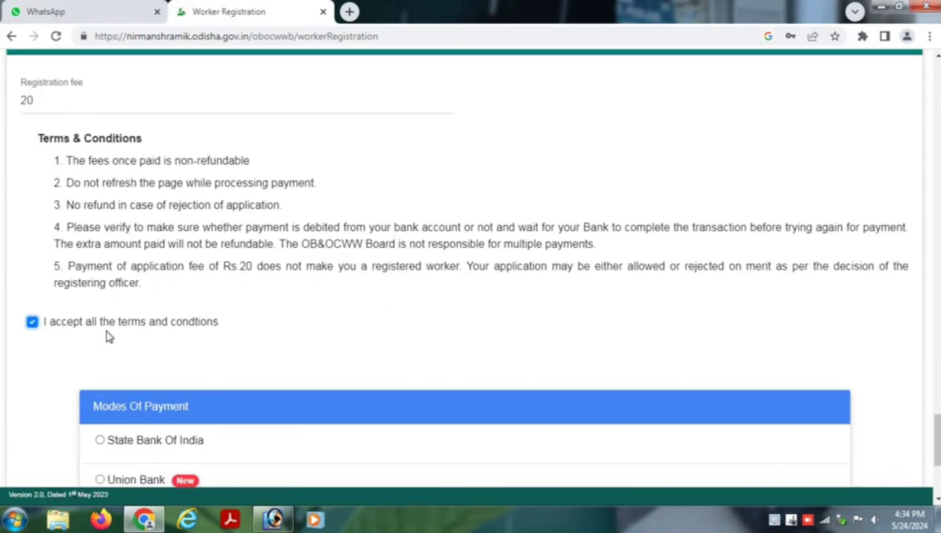
scroll(108, 340, down, 2)
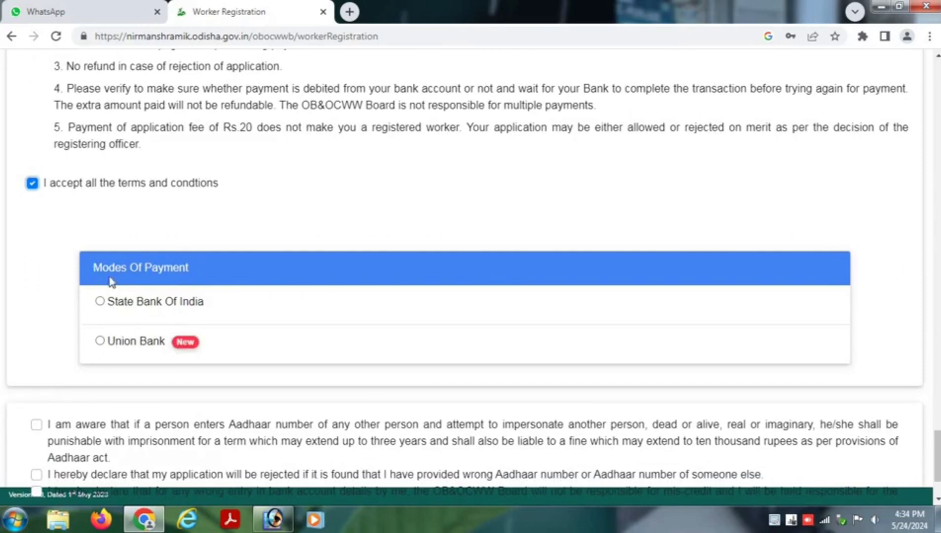
click(100, 342)
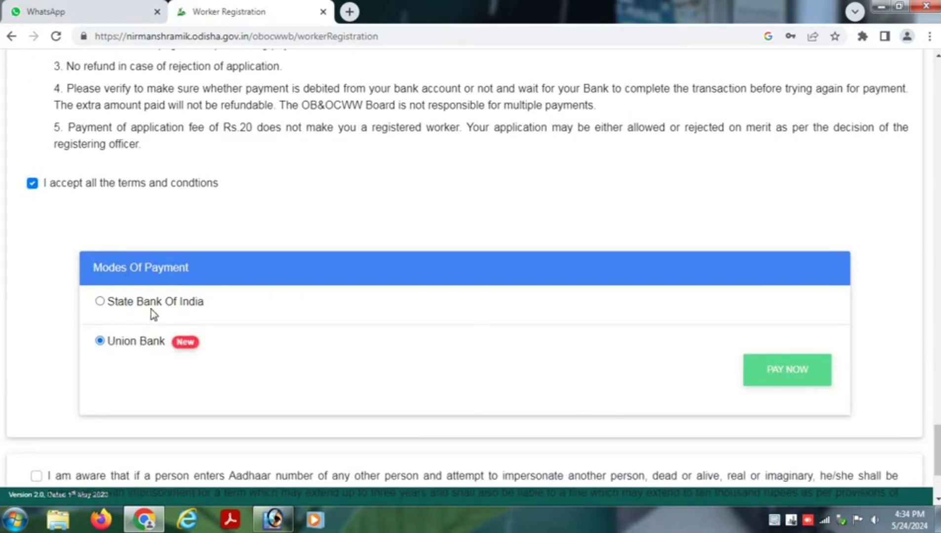
click(101, 302)
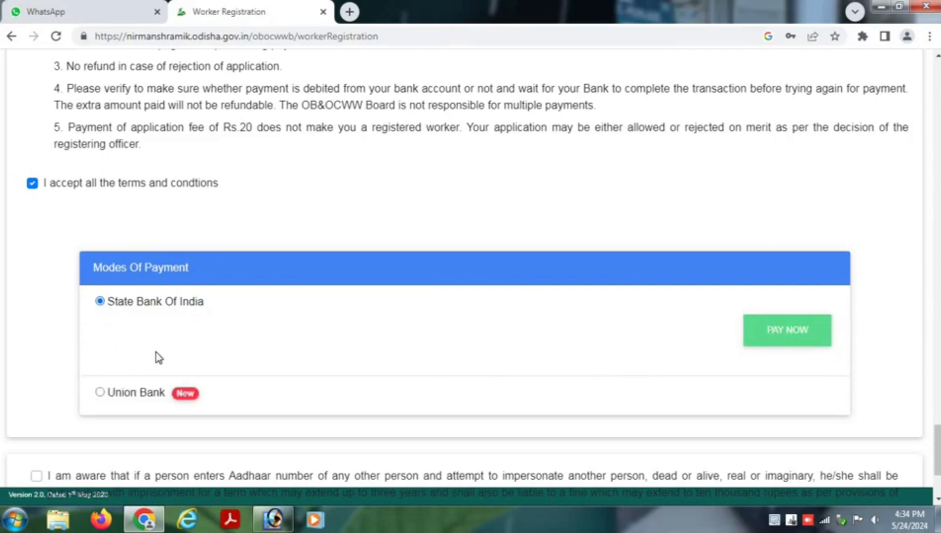
click(32, 185)
- Tick the Aadhaar impersonation, wrong-Aadhaar rejection, bank responsibility and true-particulars declarations
click(38, 322)
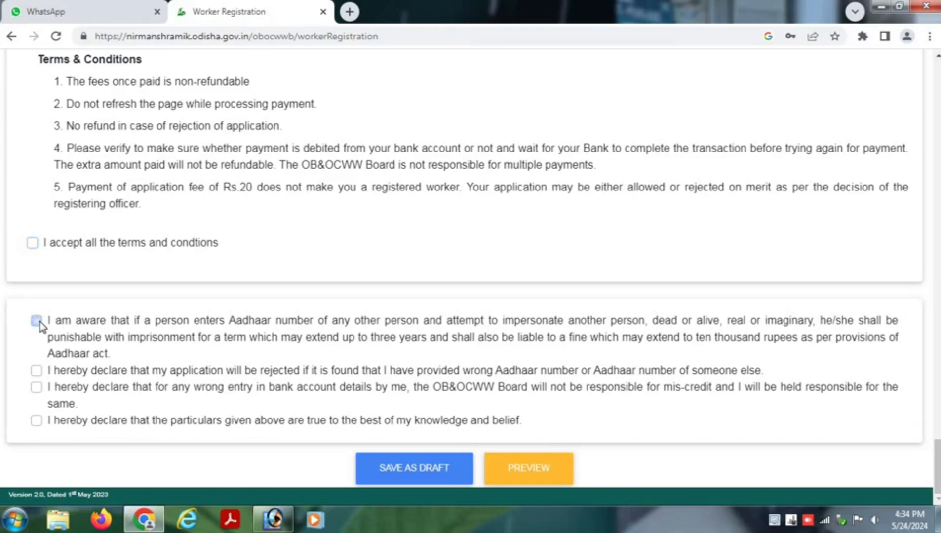
click(37, 370)
click(36, 387)
click(37, 420)
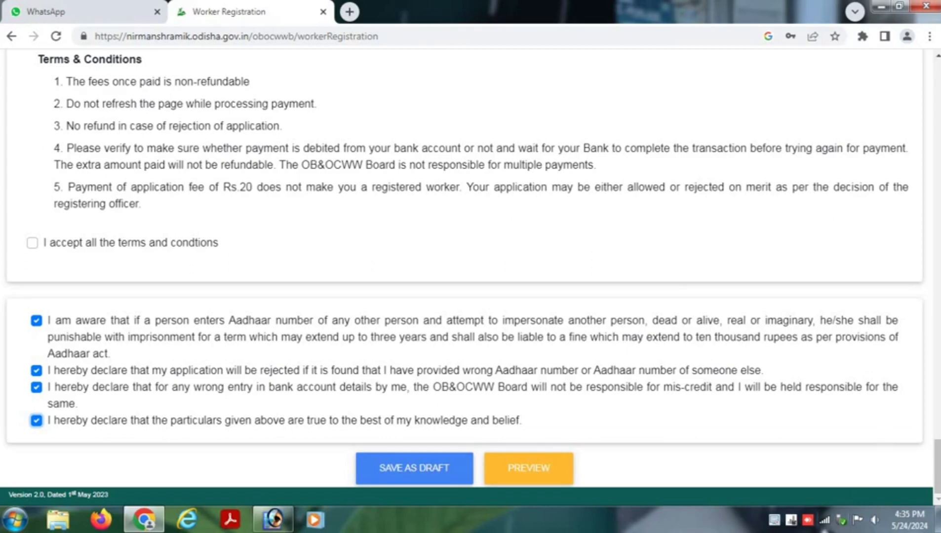
click(773, 521)
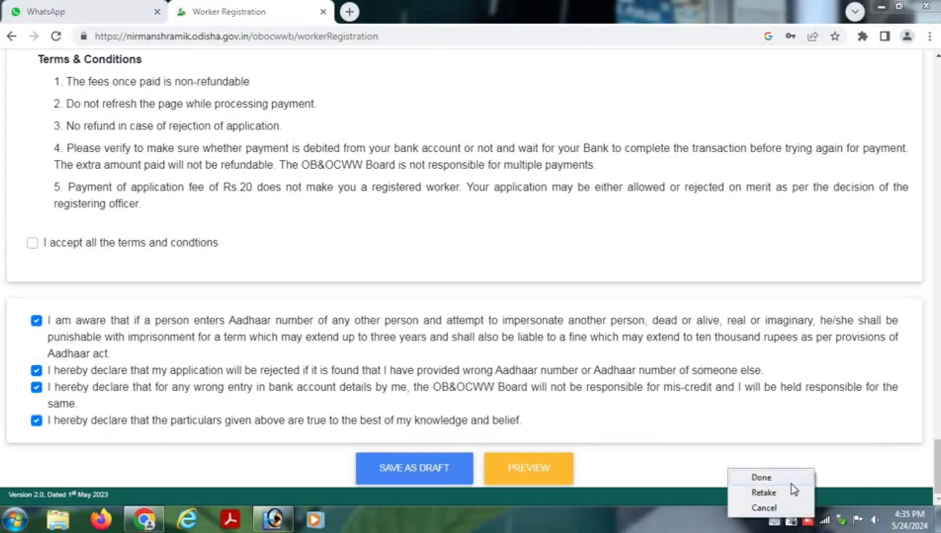